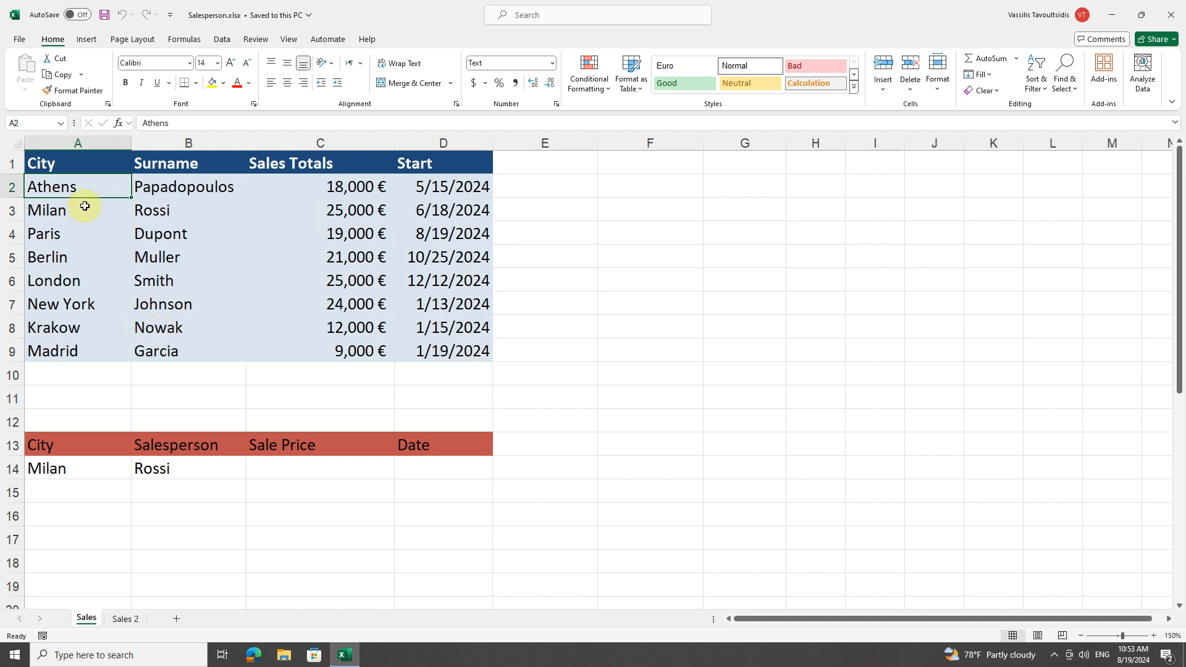
- Examine the sales table's city column, the London record, and the Milan city and surname cells
drag(72, 187, 75, 342)
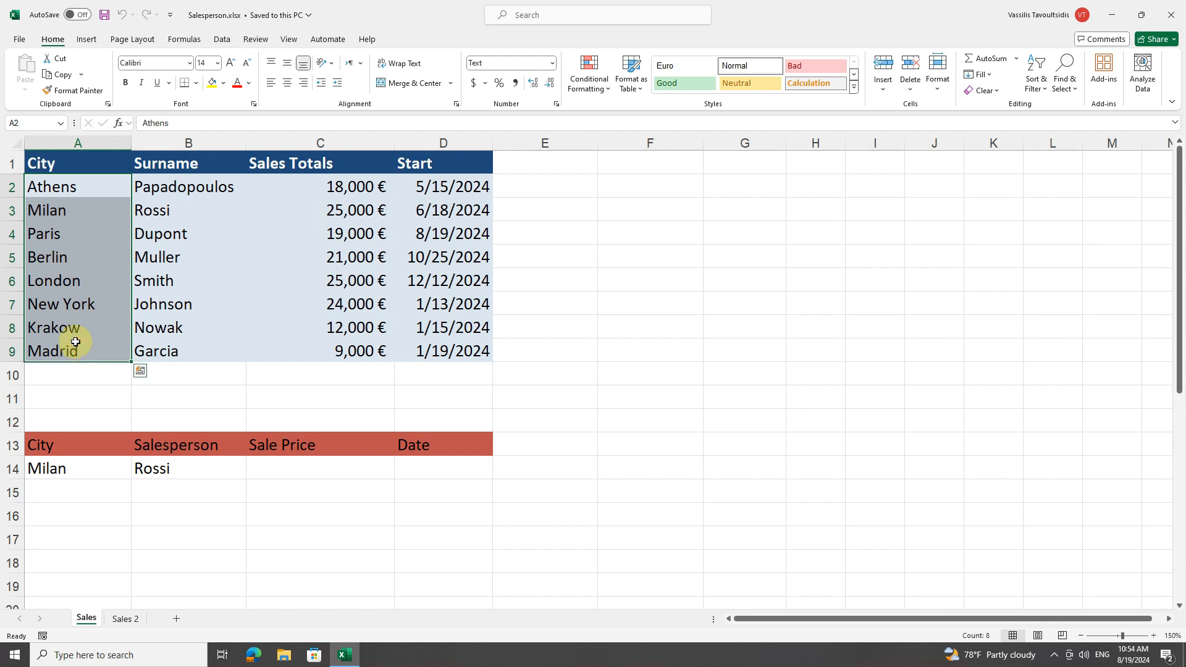
click(61, 281)
drag(68, 281, 427, 279)
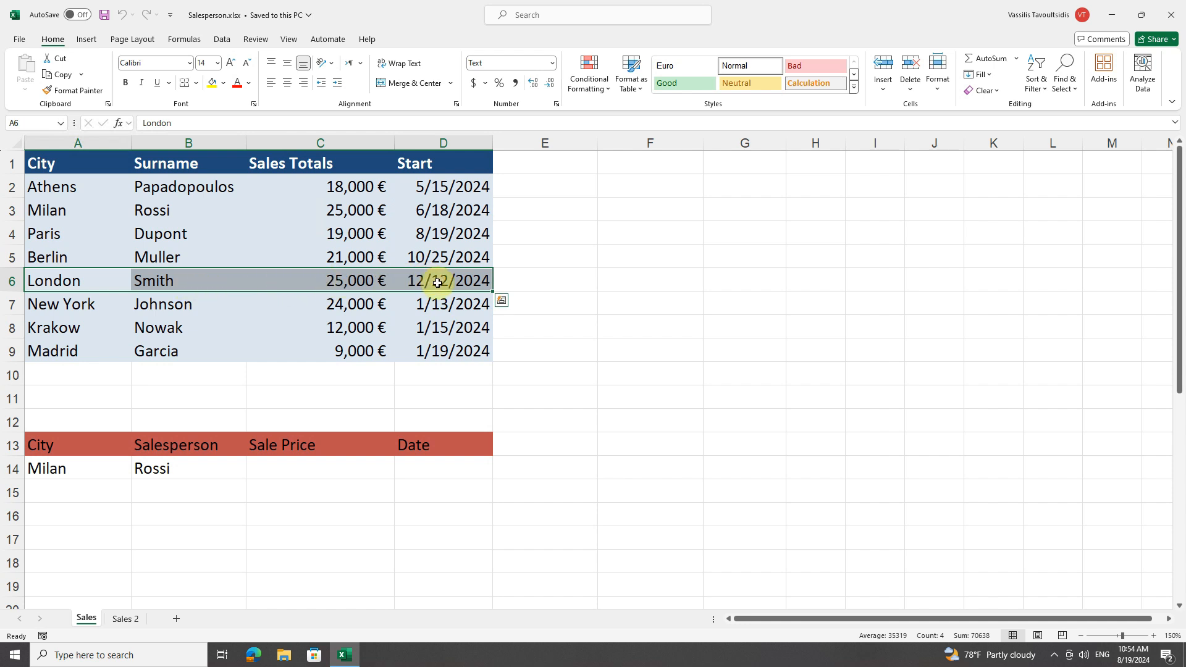
click(52, 192)
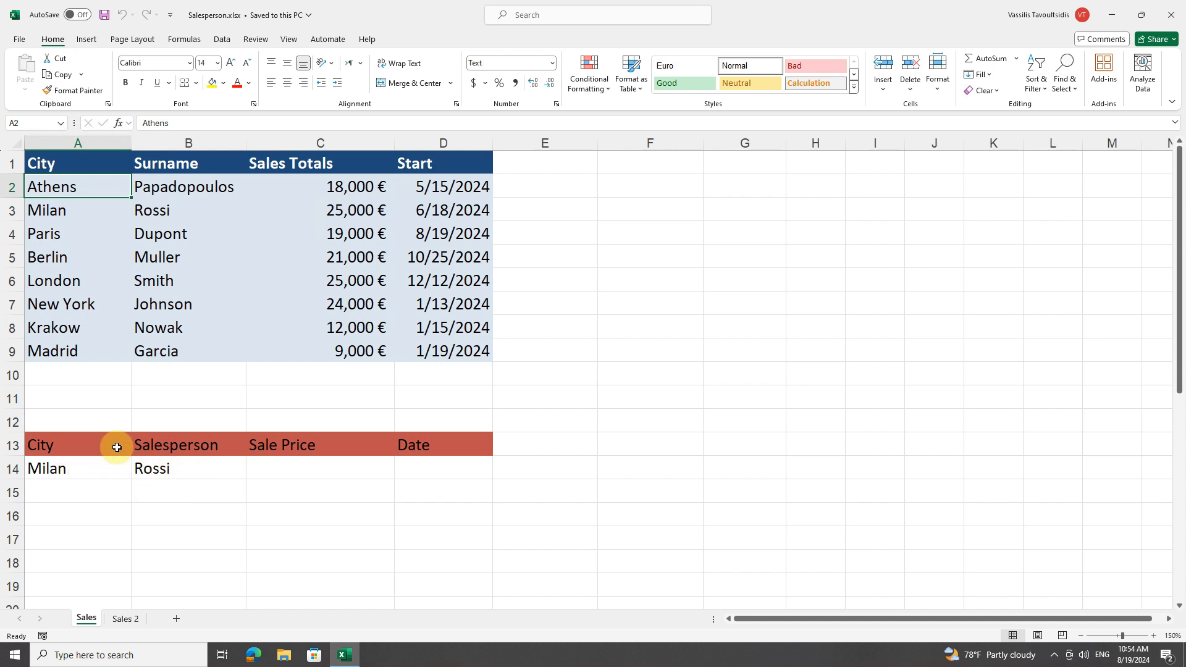
drag(82, 212, 153, 211)
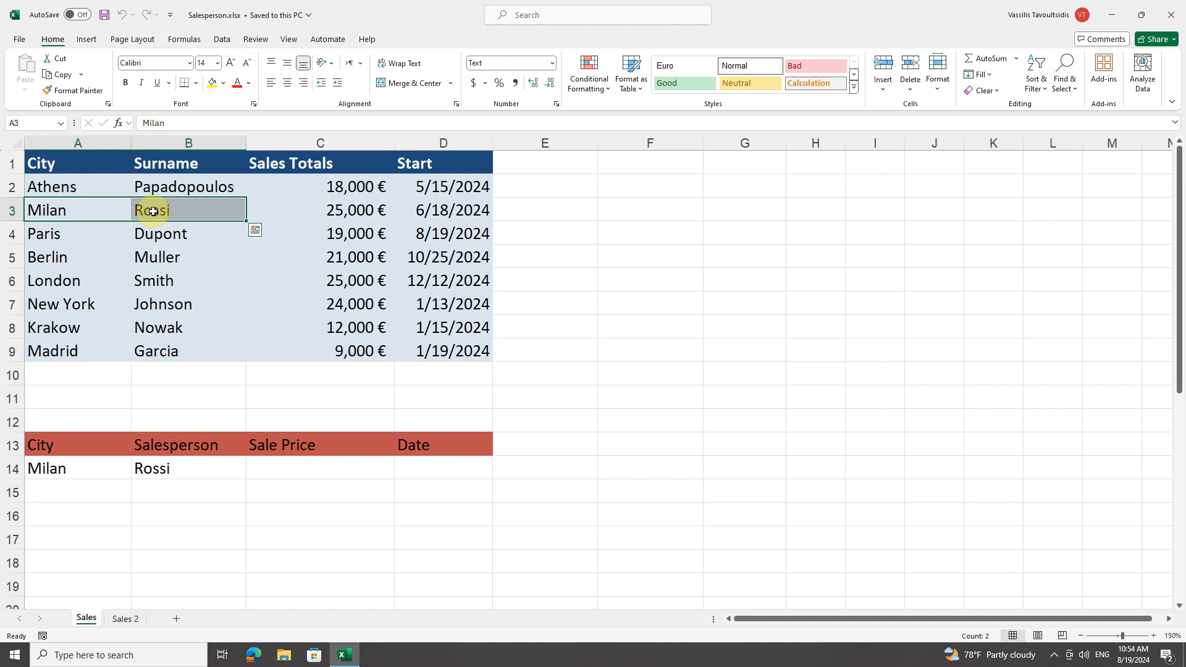
click(153, 212)
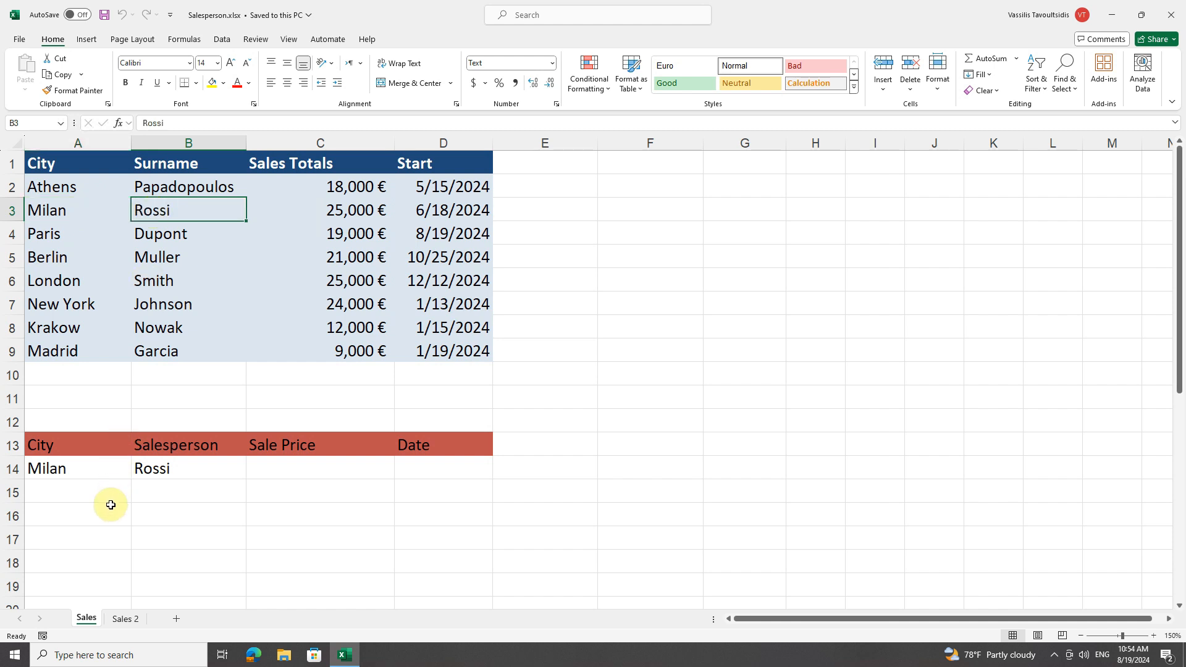
- Set the lookup city in cell A14 to New York and compare the salesperson with the table's New York row
click(101, 473)
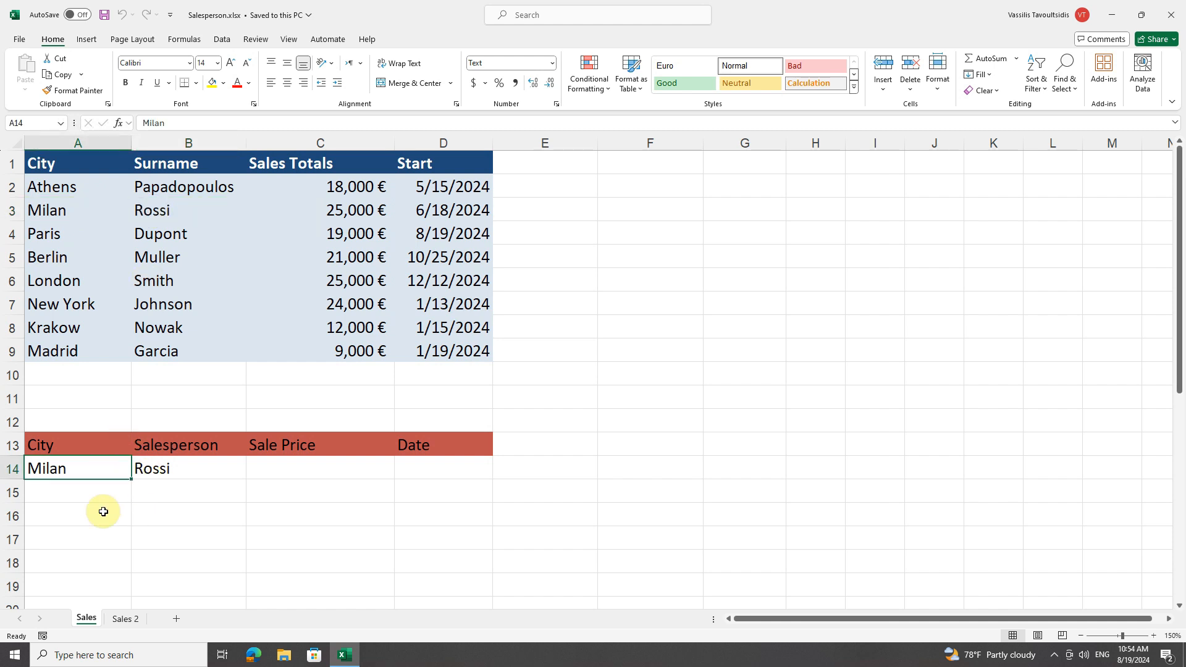
text(New York)
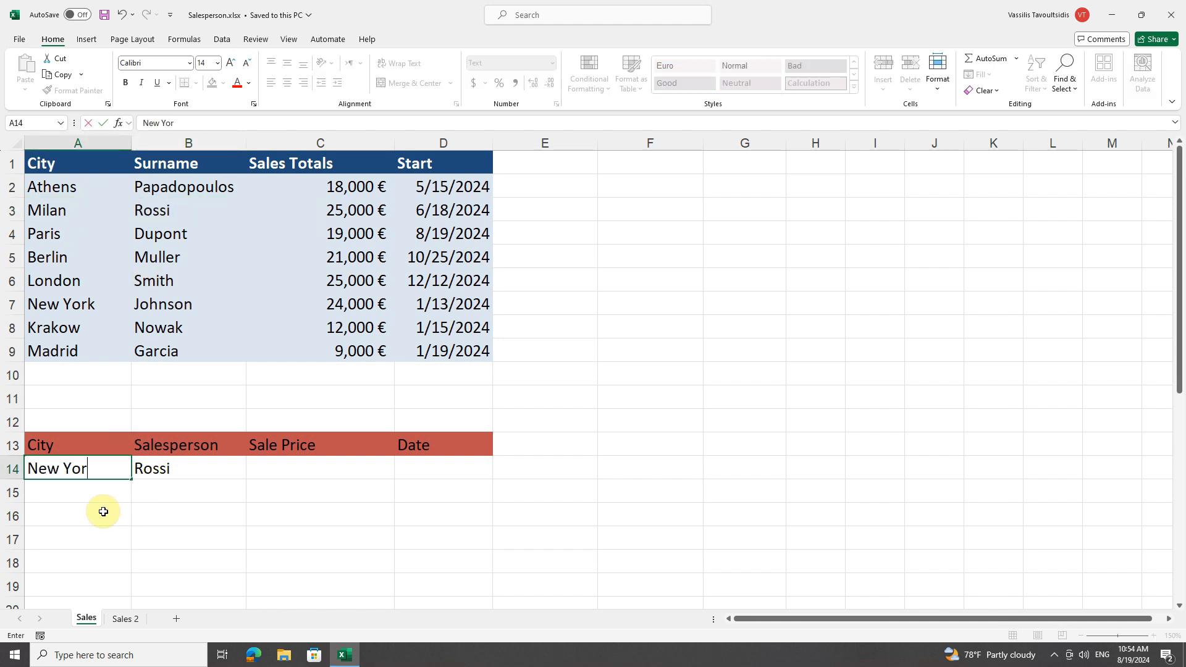
key(Return)
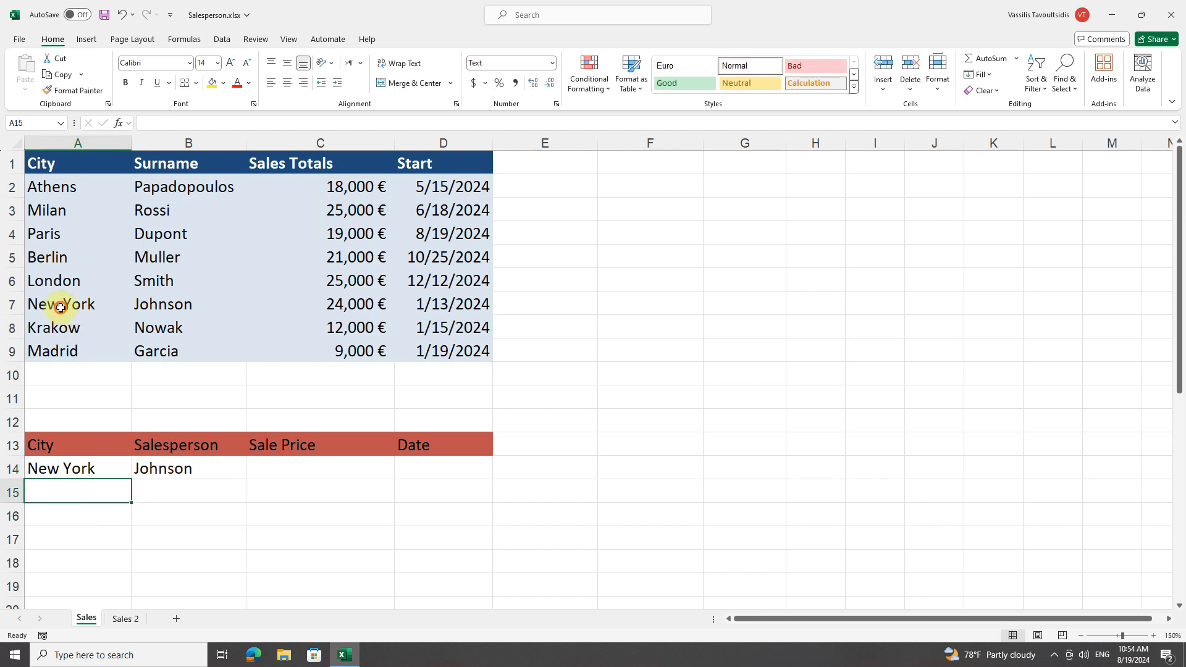
drag(58, 305, 164, 307)
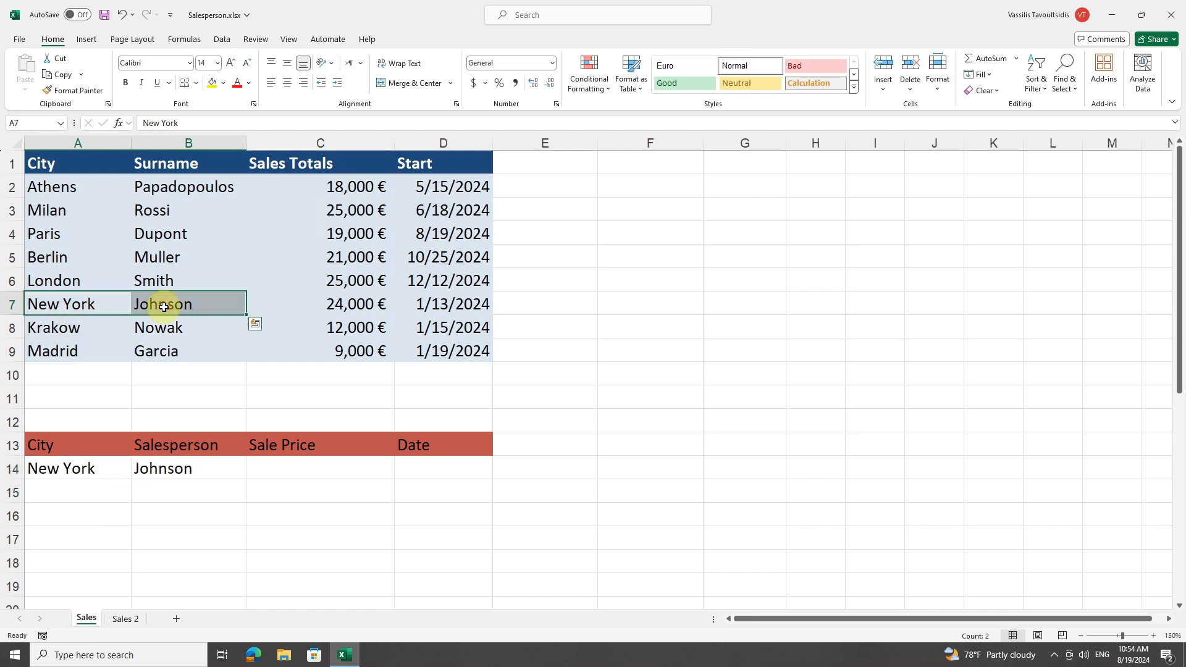
click(211, 307)
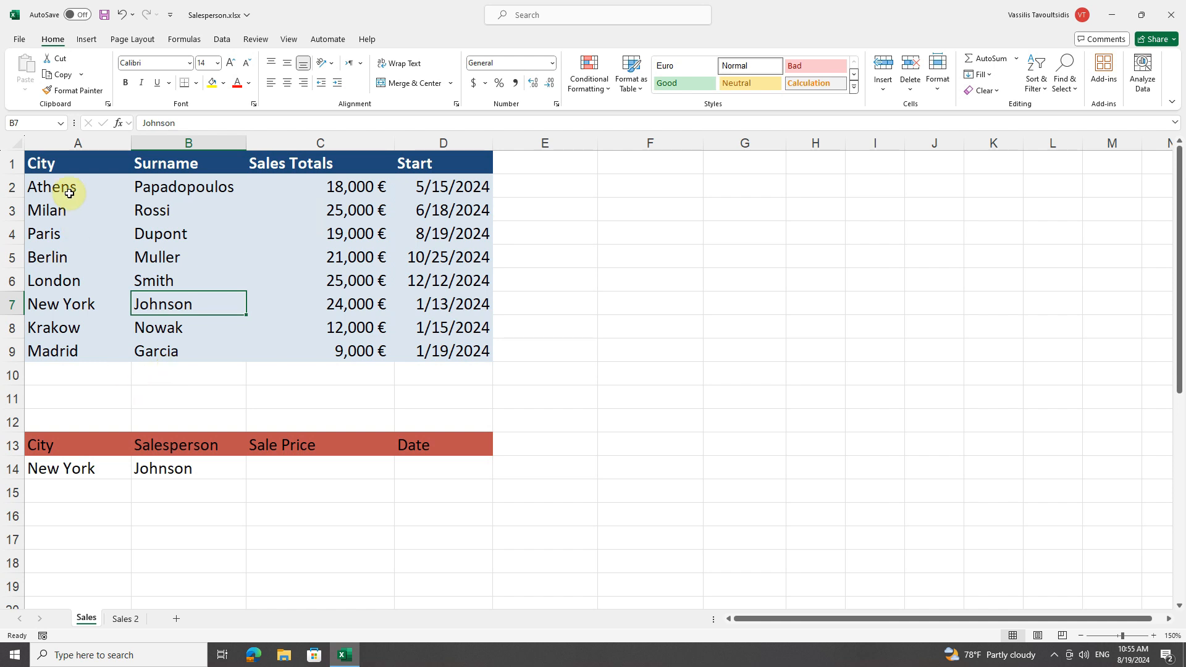
- Review the table's city list and clear the salesperson formula from cell B14
drag(66, 187, 58, 353)
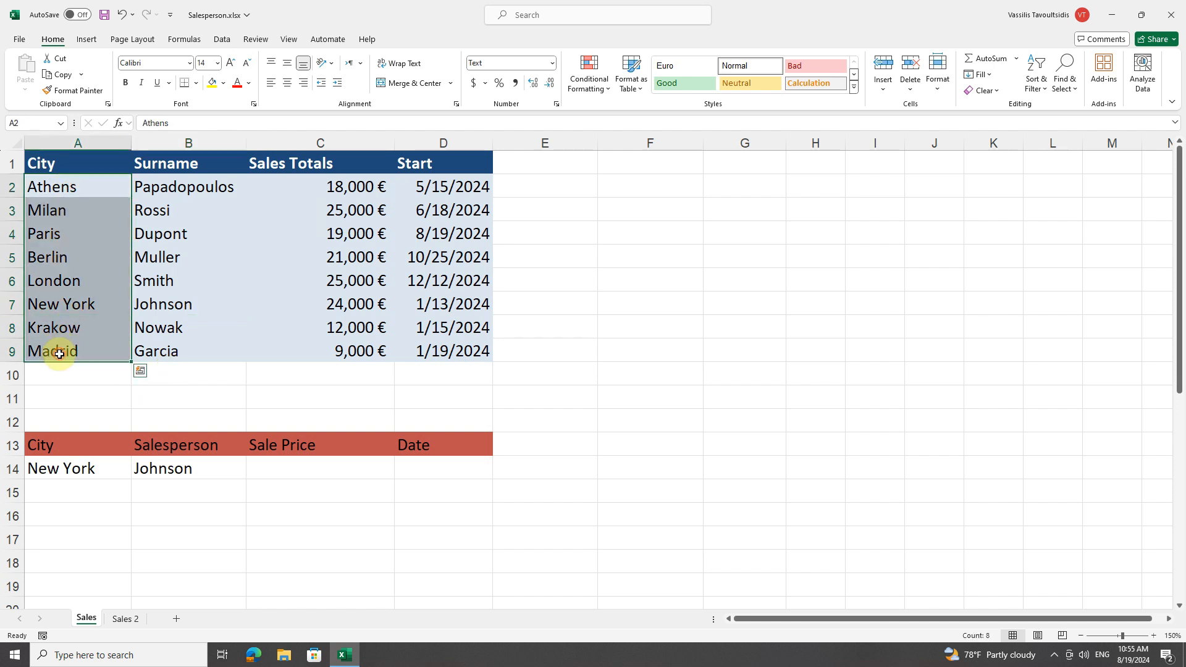
click(64, 305)
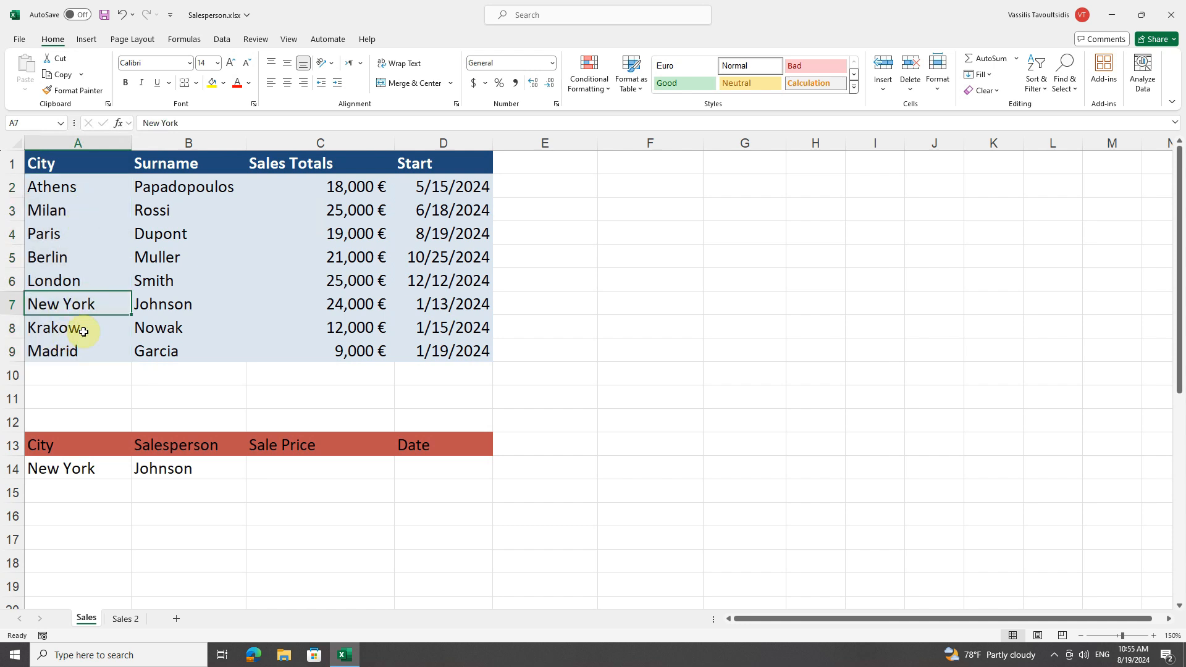
click(147, 463)
key(Delete)
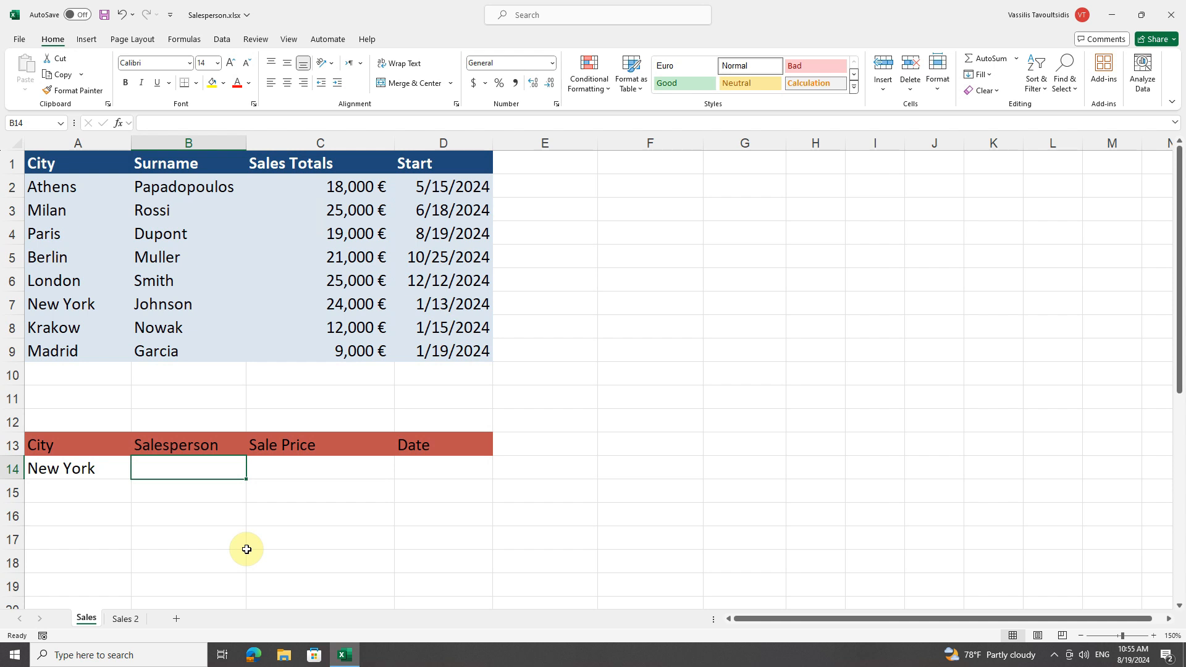
- Insert a VLOOKUP function in cell B14 and place its arguments dialog beside the sales table
click(183, 42)
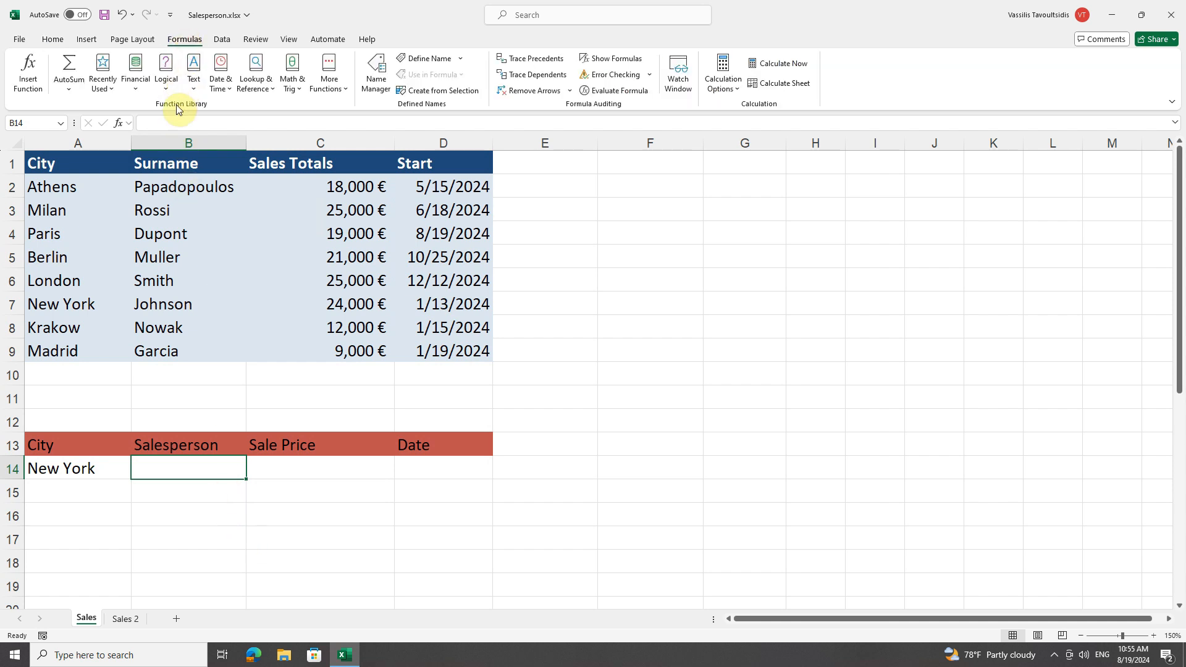
click(260, 90)
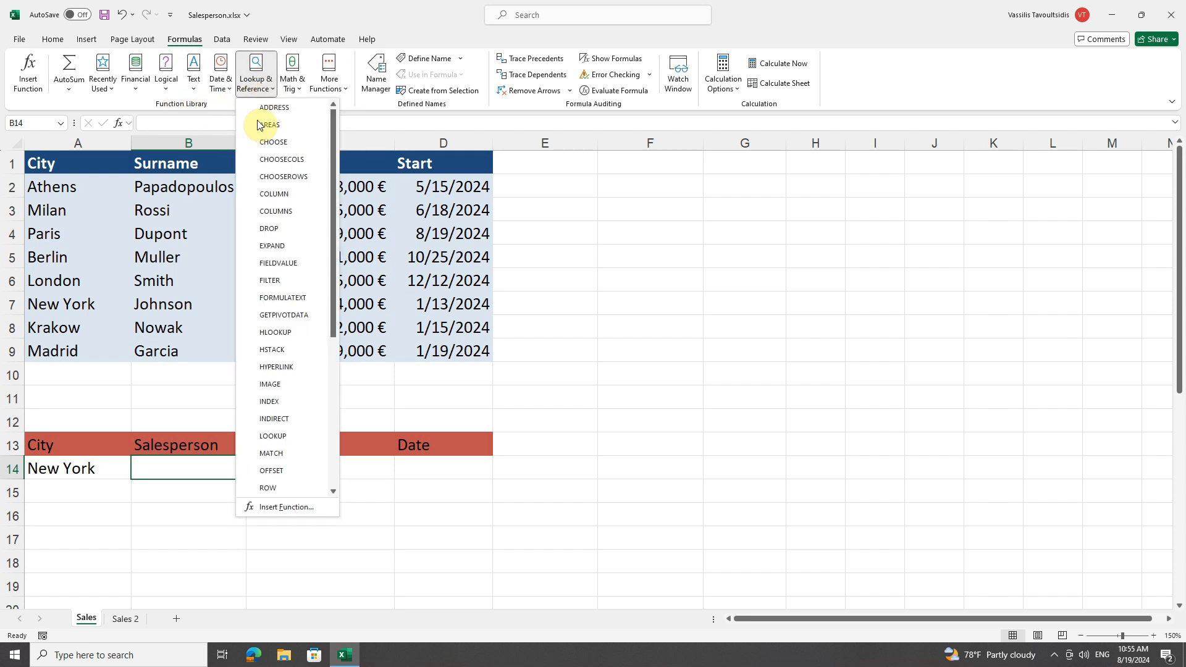
scroll(303, 318, down, 5)
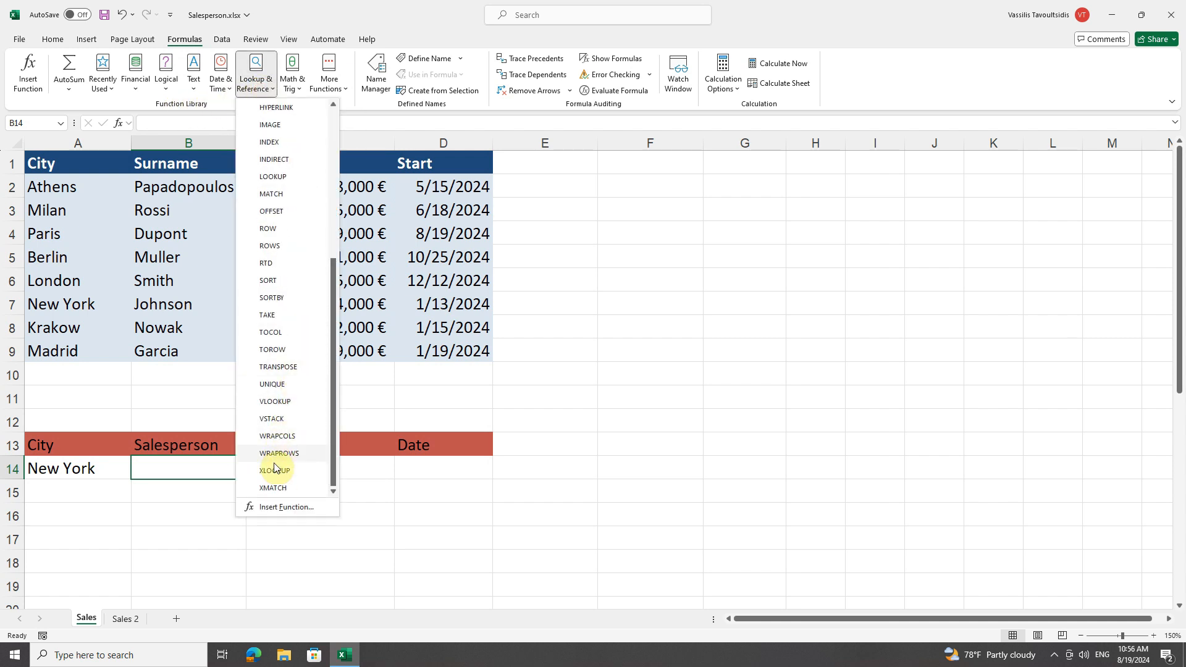
click(295, 403)
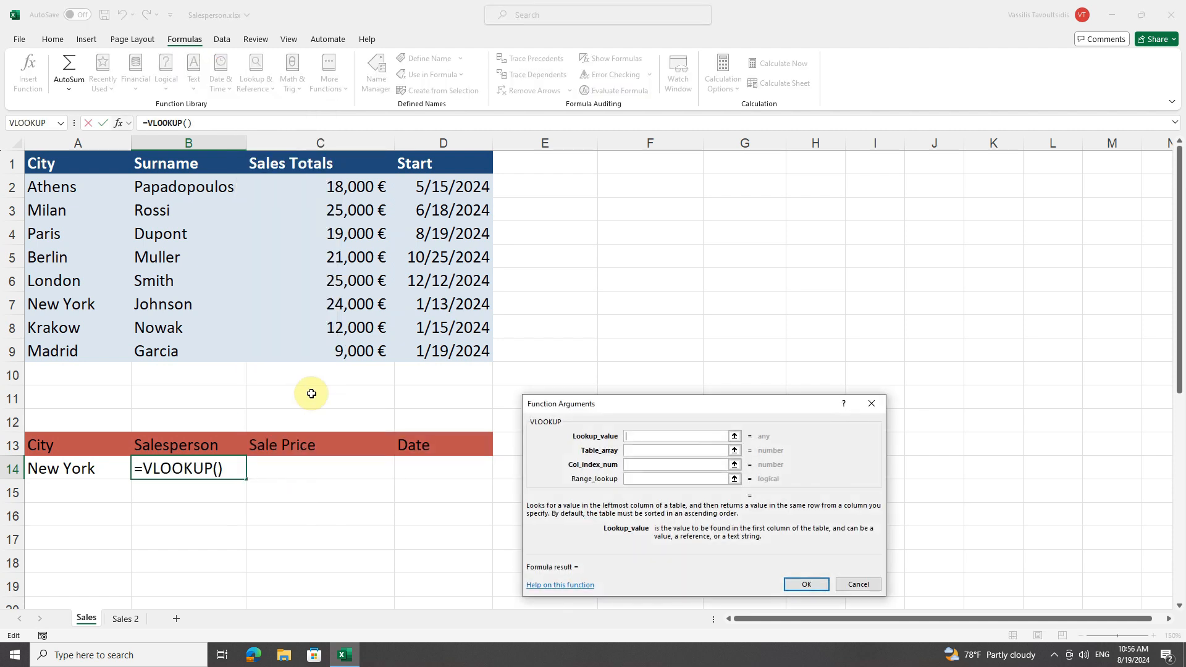
click(602, 396)
drag(602, 396, 590, 241)
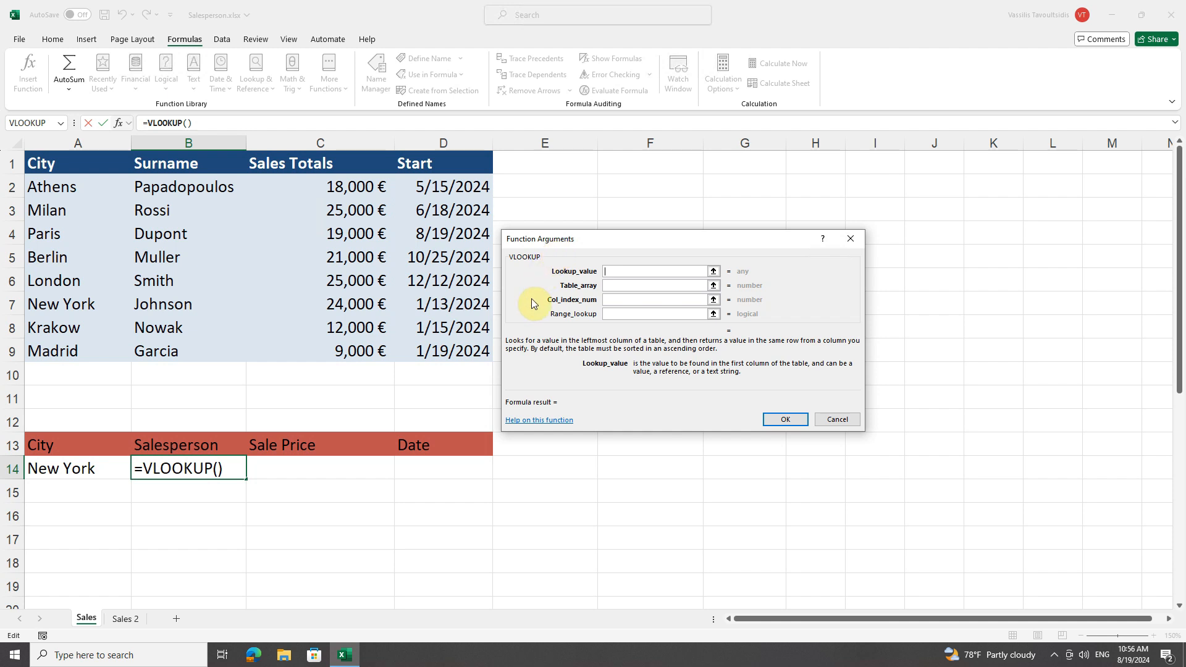
click(603, 271)
text("New York")
key(ctrl+a)
key(BackSpace)
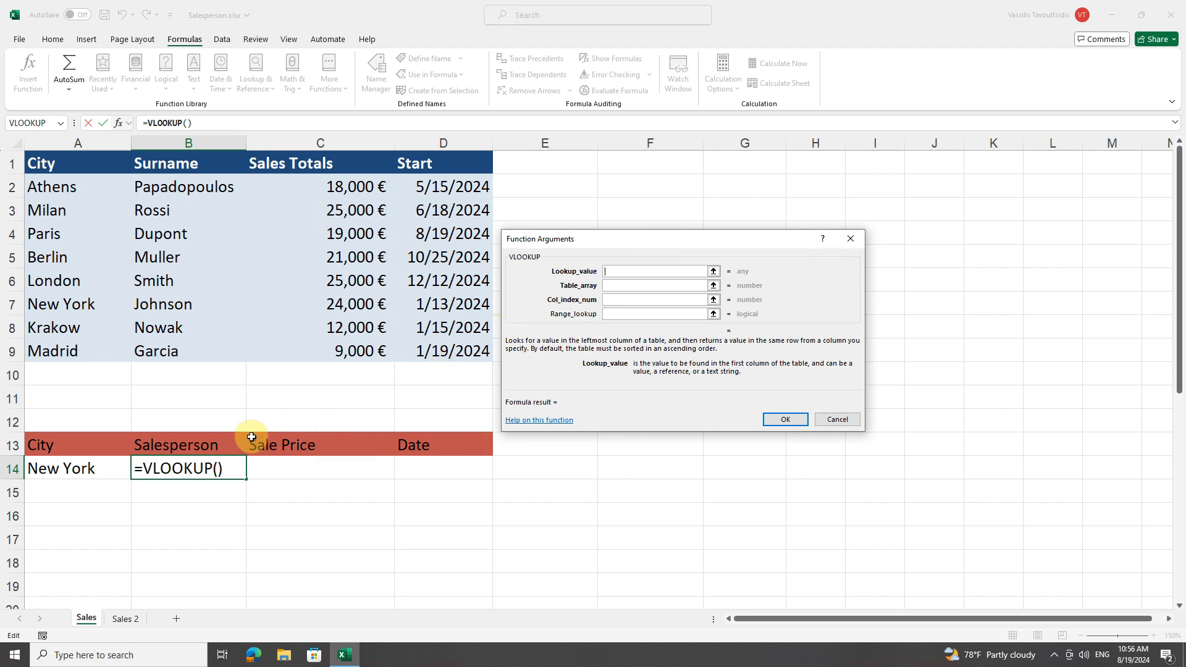
- Set the VLOOKUP lookup value to cell A14 and the table array to A1:D9
click(83, 468)
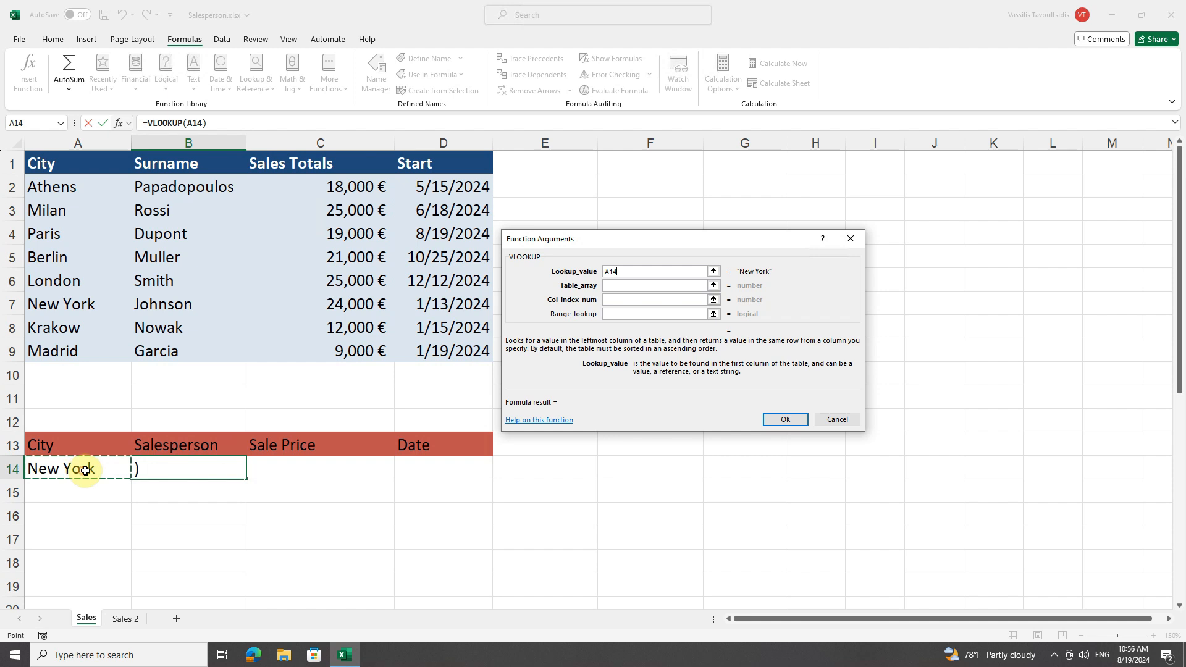
click(615, 286)
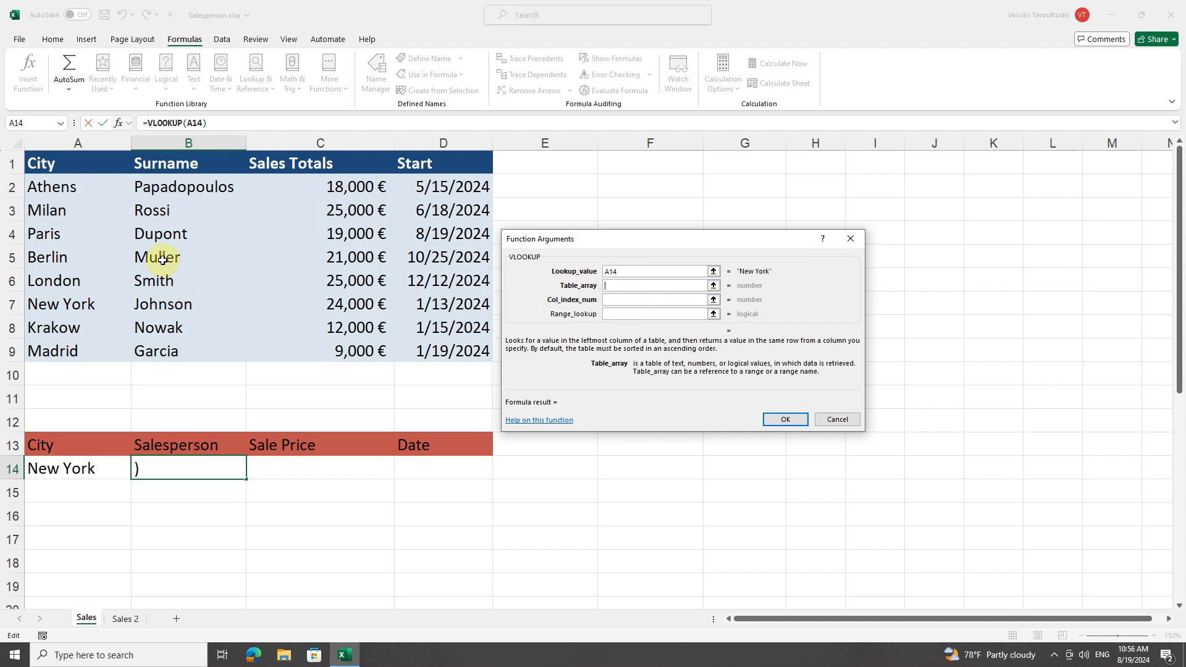
drag(82, 165, 439, 347)
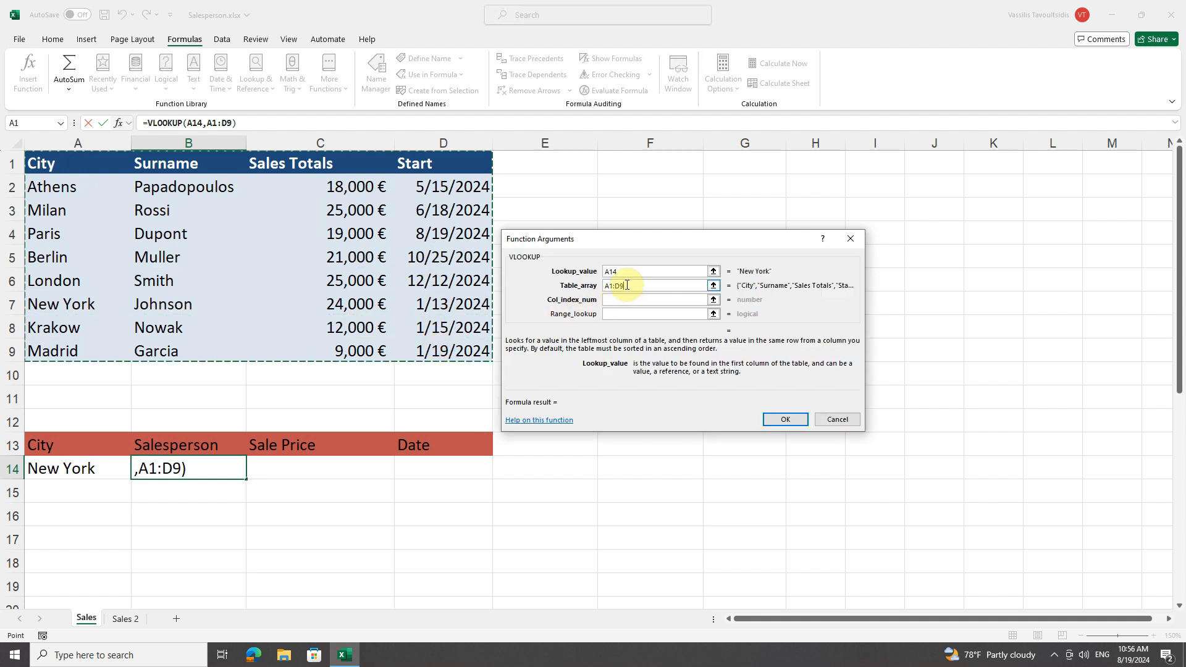
- Set the VLOOKUP column index to 2 and the range lookup to FALSE, and complete the formula
click(614, 301)
click(615, 301)
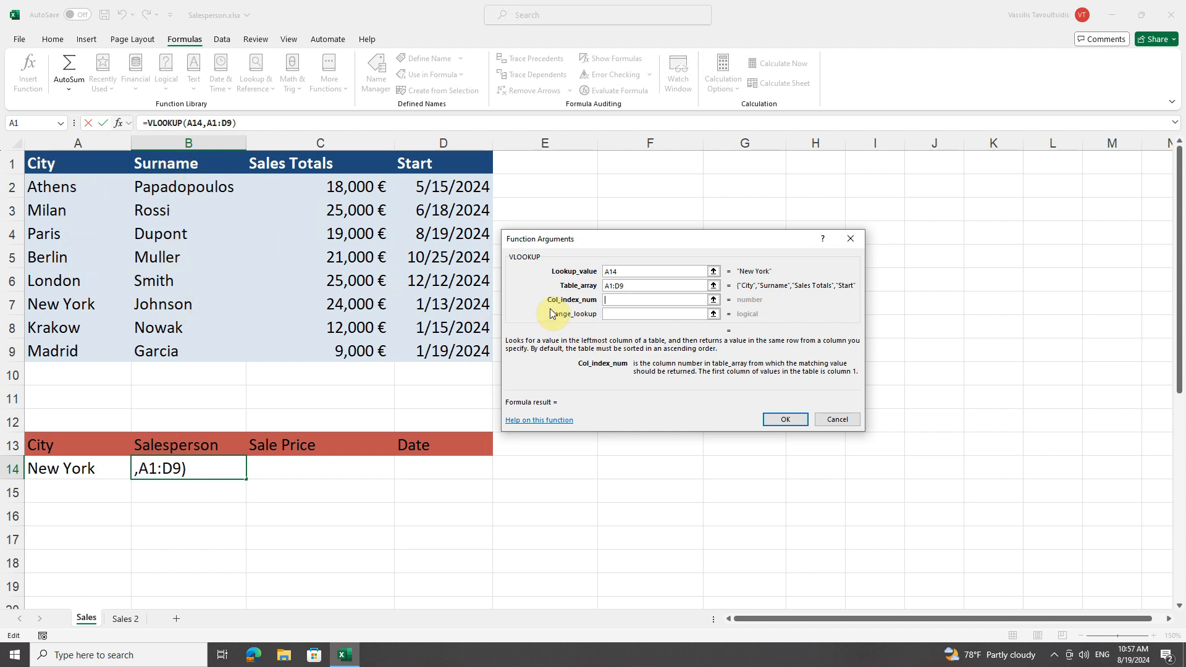
text(2)
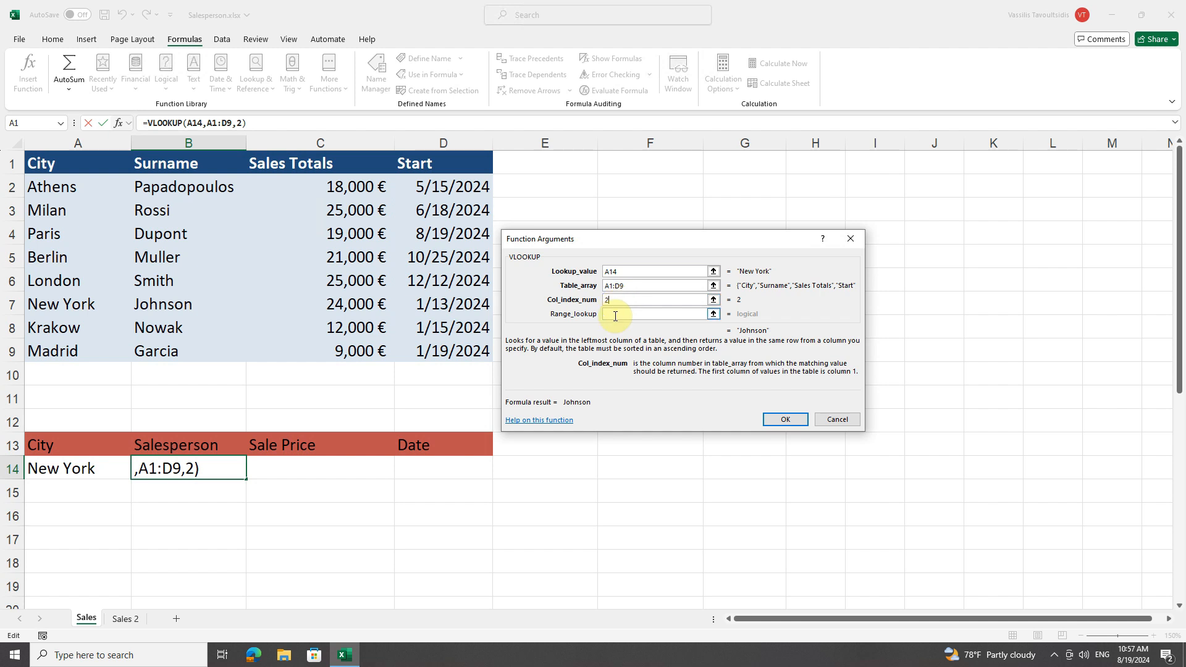
click(616, 315)
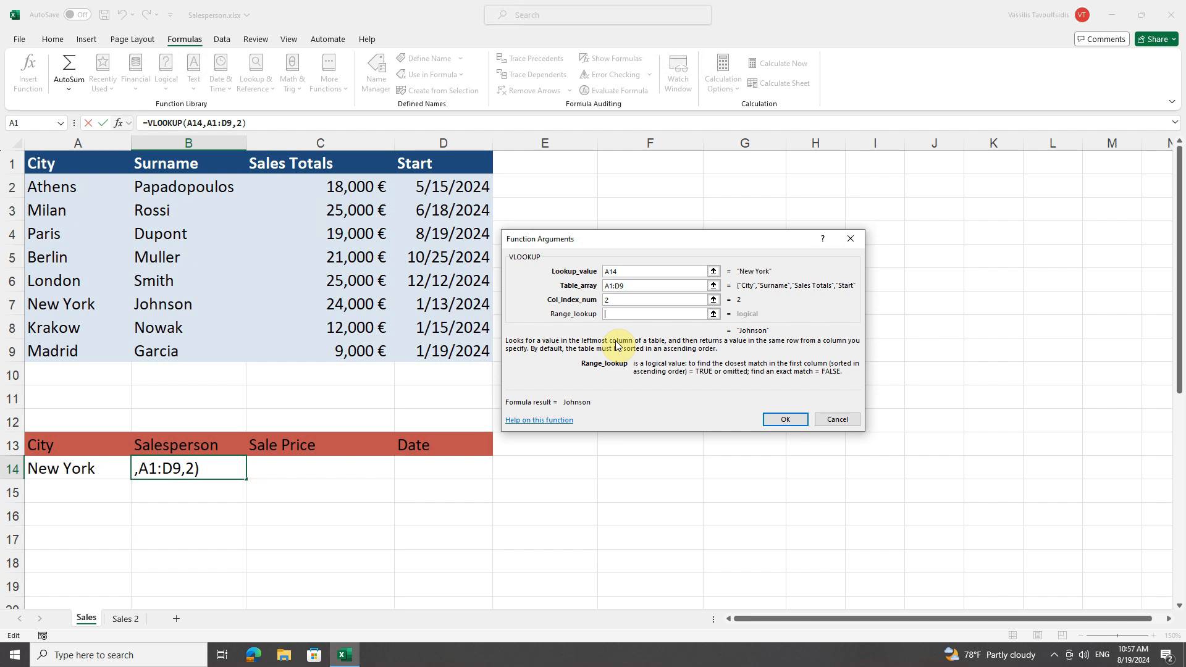
text(false)
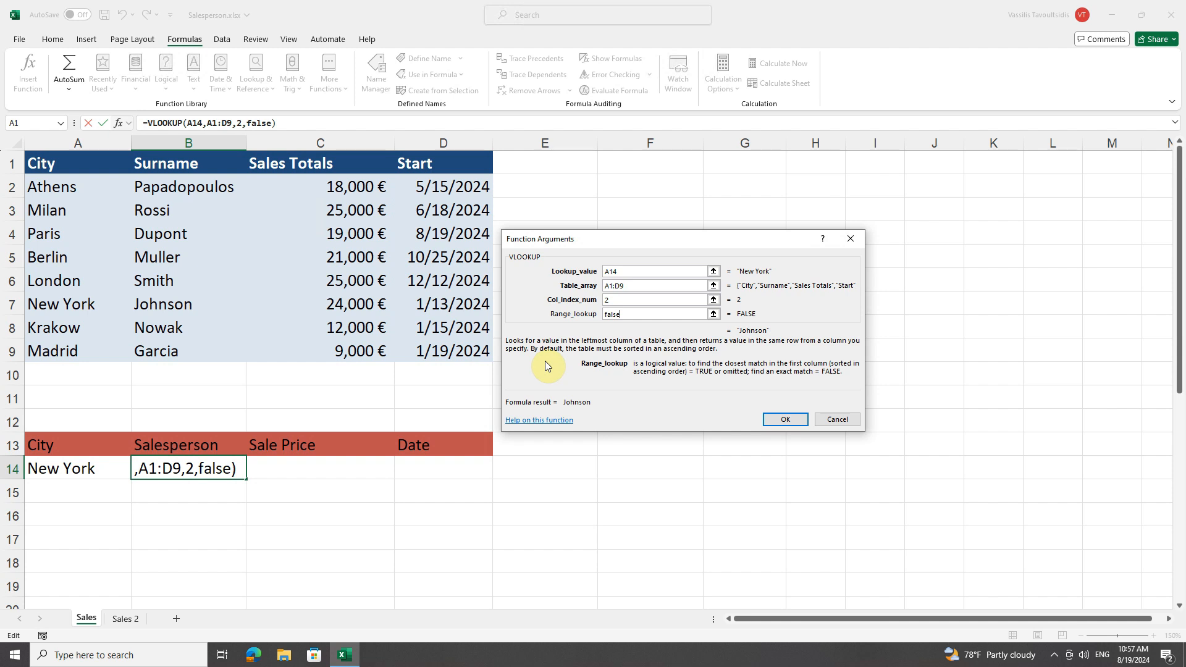
click(783, 419)
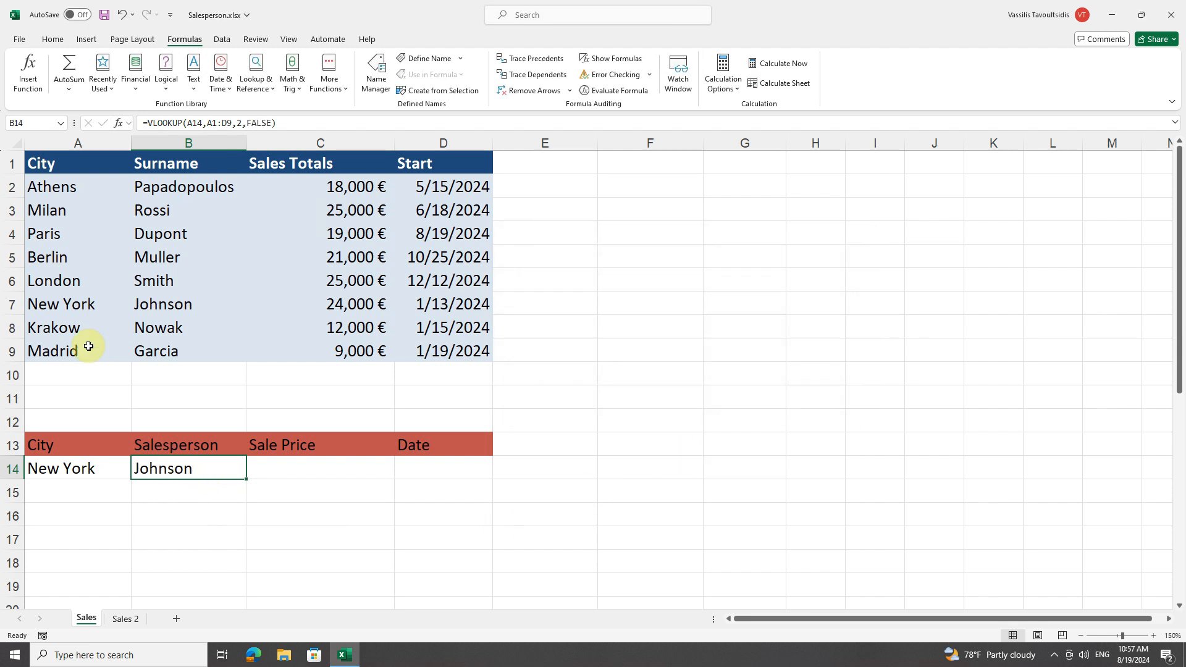
- Test the formula by setting the city in A14 to Madrid and comparing the salesperson with the Madrid row
click(67, 469)
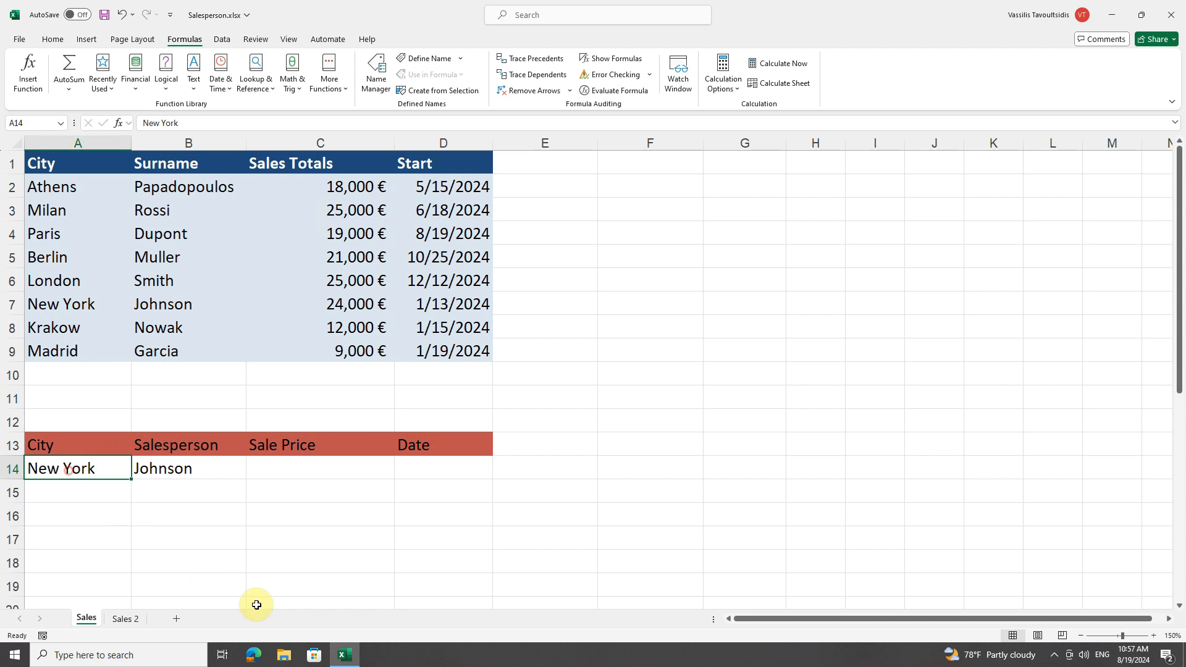
text(Madrid)
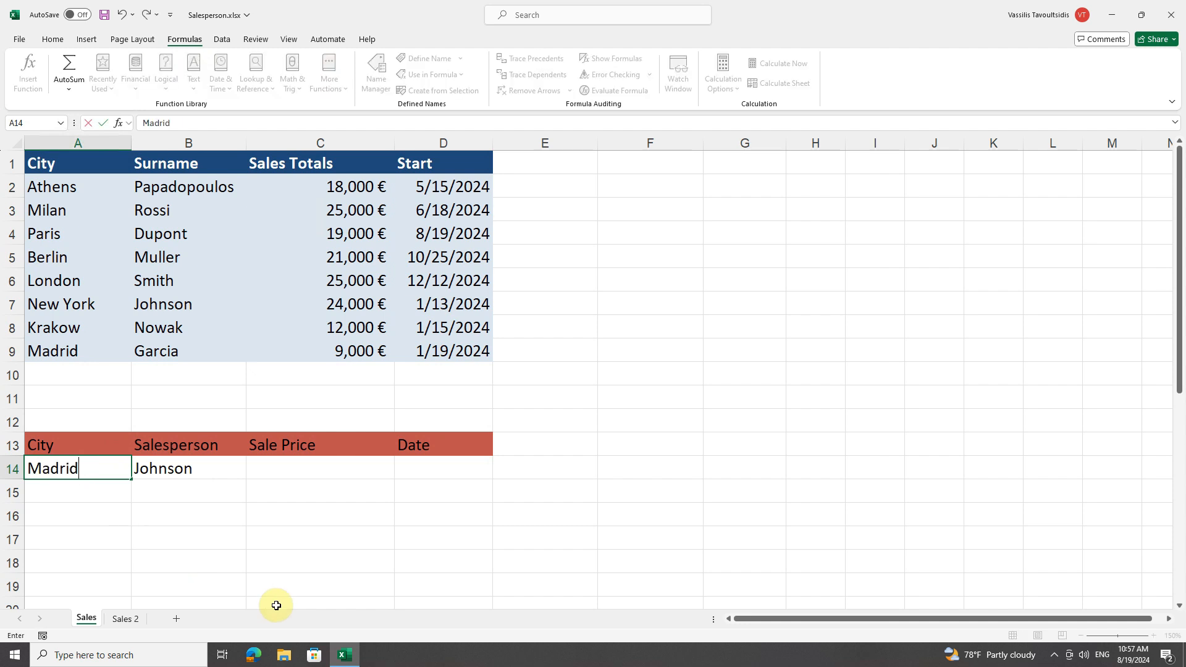
key(Return)
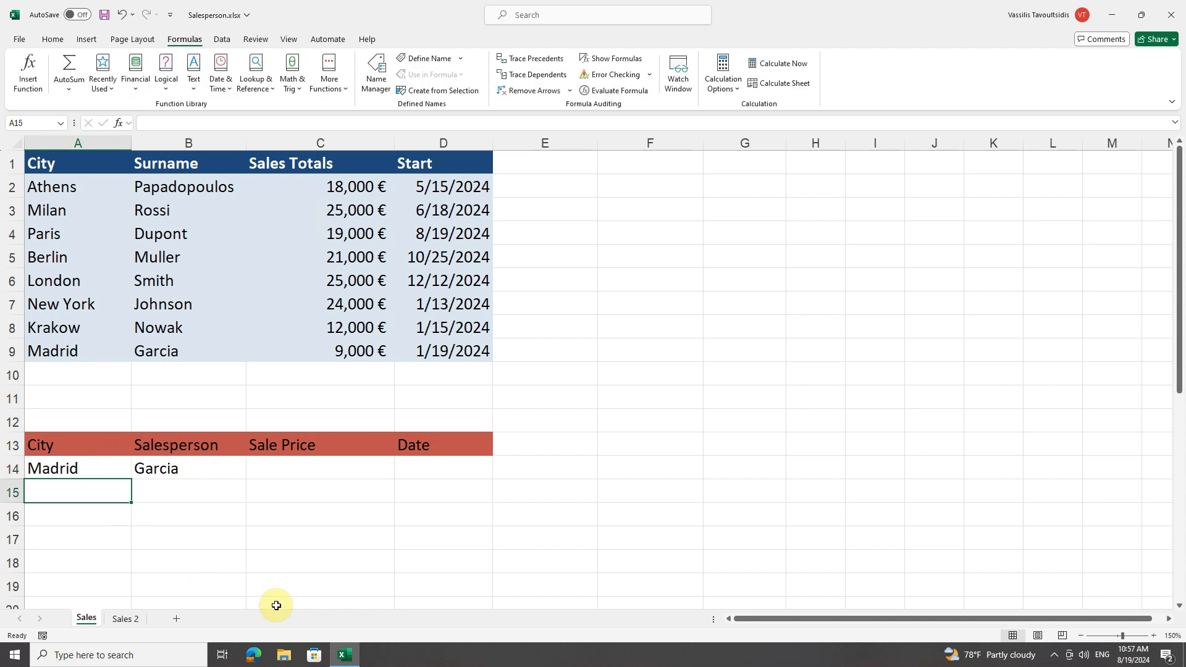
click(90, 350)
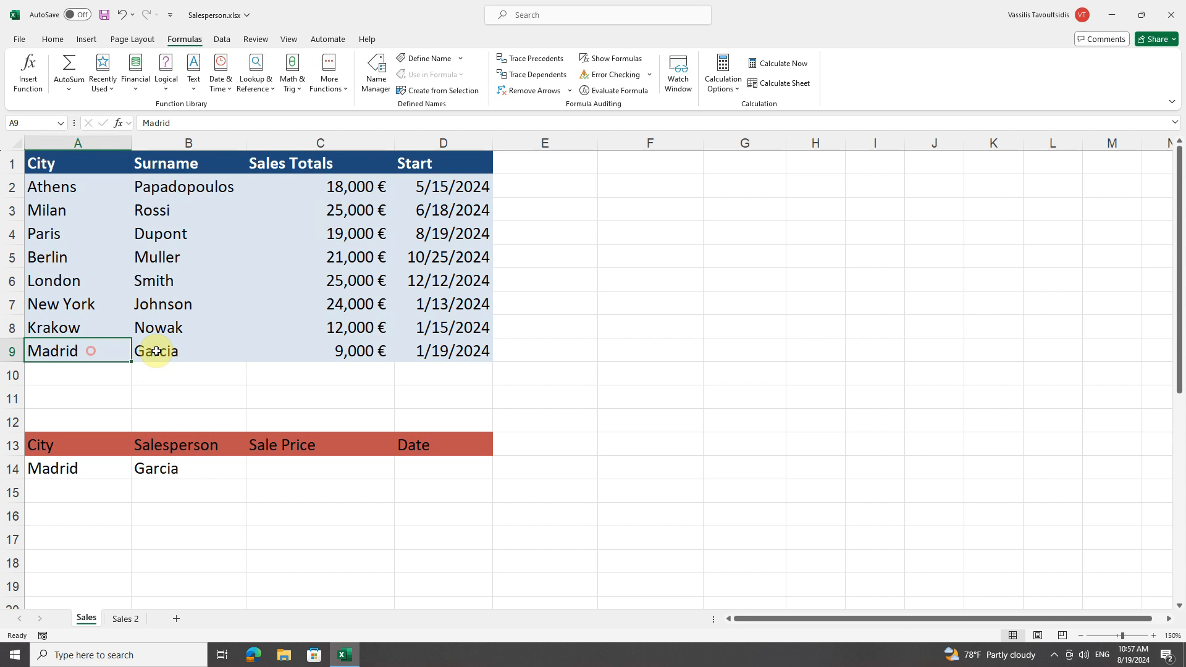
drag(128, 351, 158, 350)
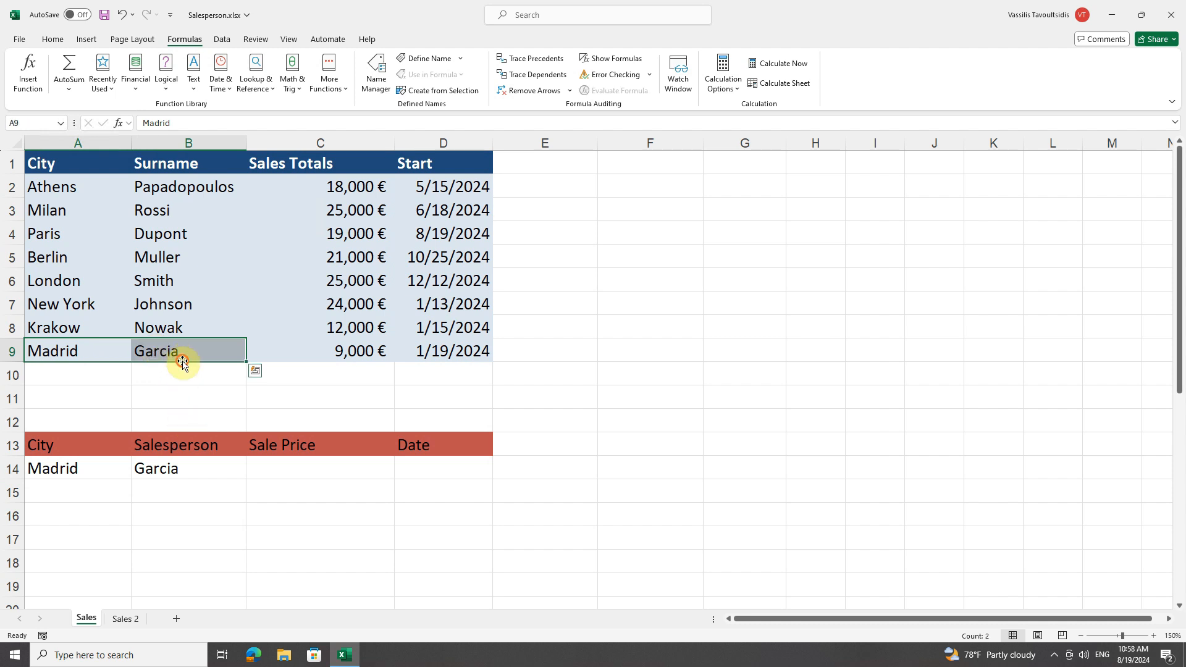
click(192, 469)
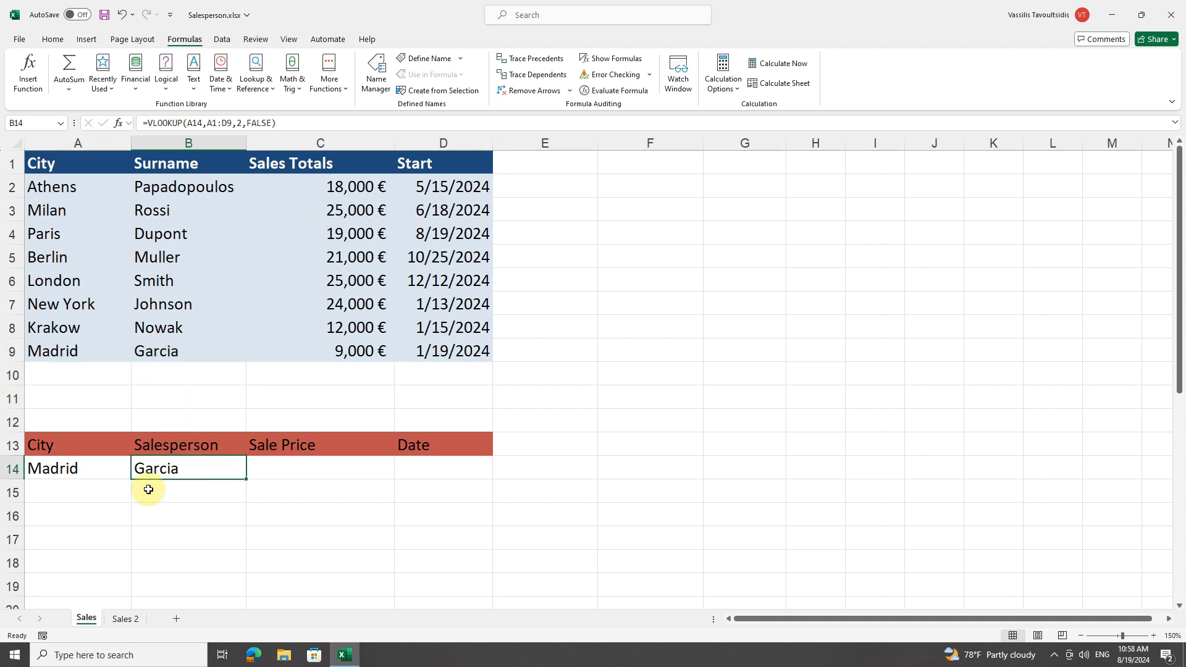
- Test the lookup formula by setting the city in A14 to New-York
click(78, 475)
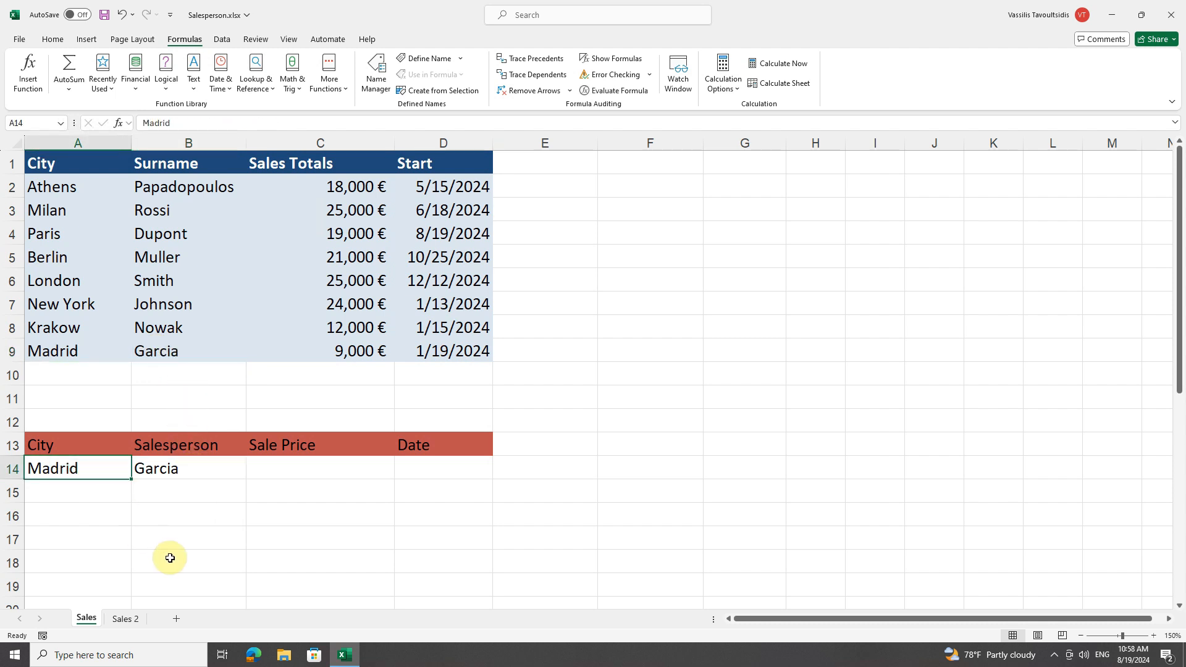
text(New)
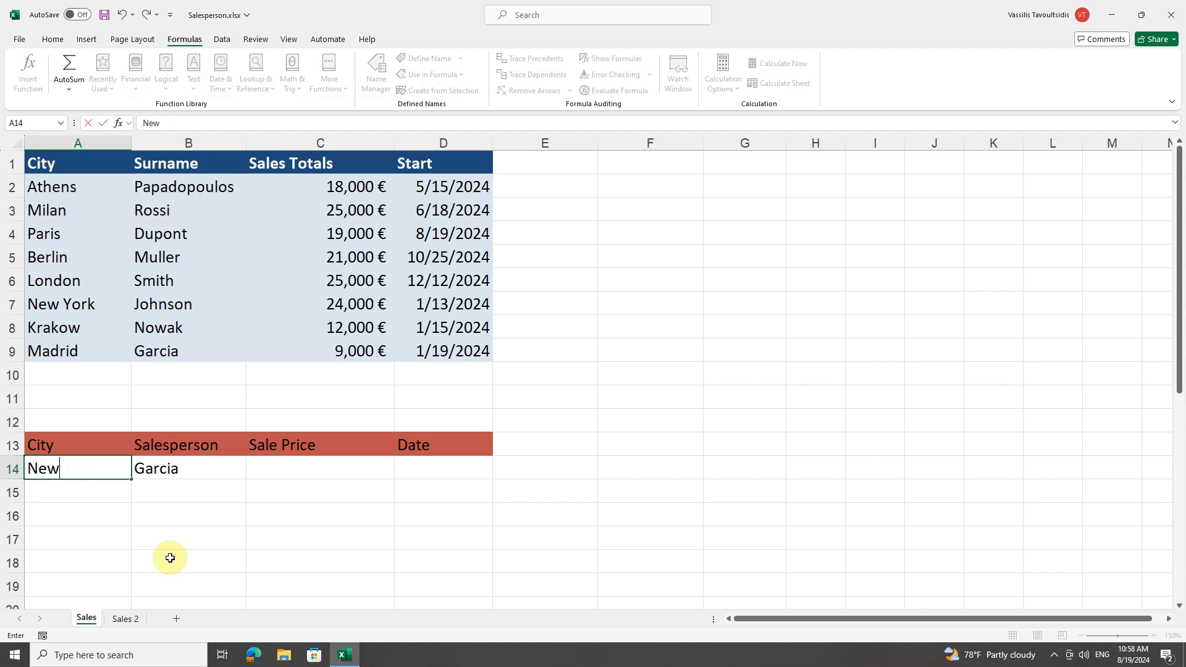
text(-York)
key(Return)
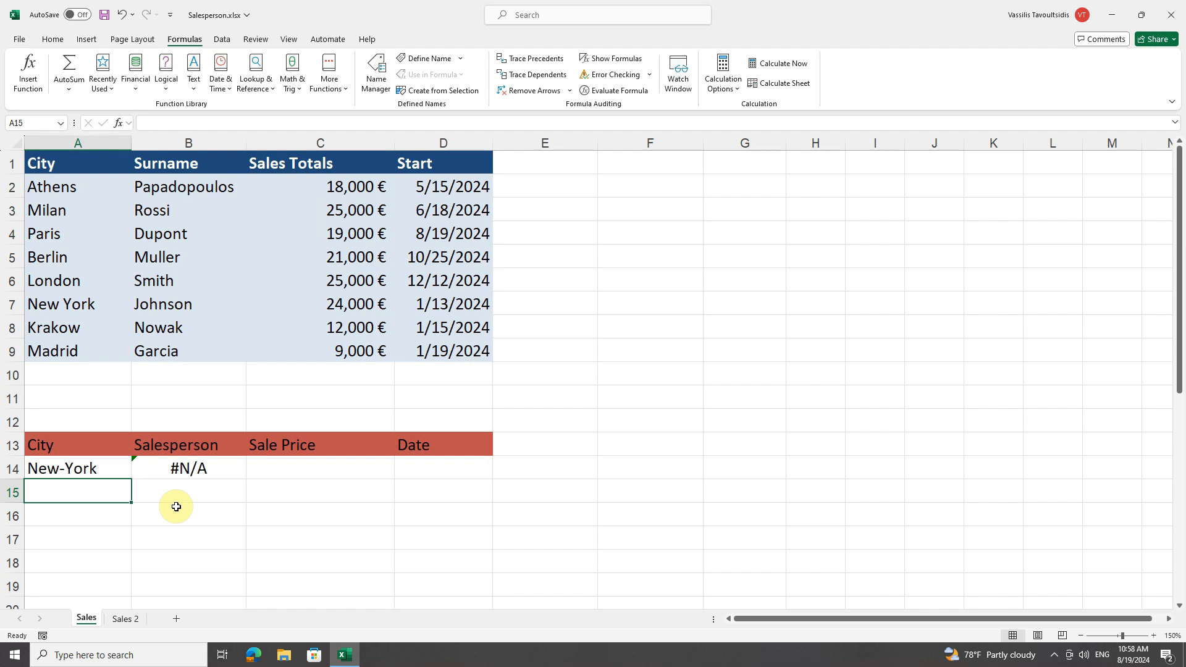
- Change the column index of the VLOOKUP formula in B14 to 3
click(194, 470)
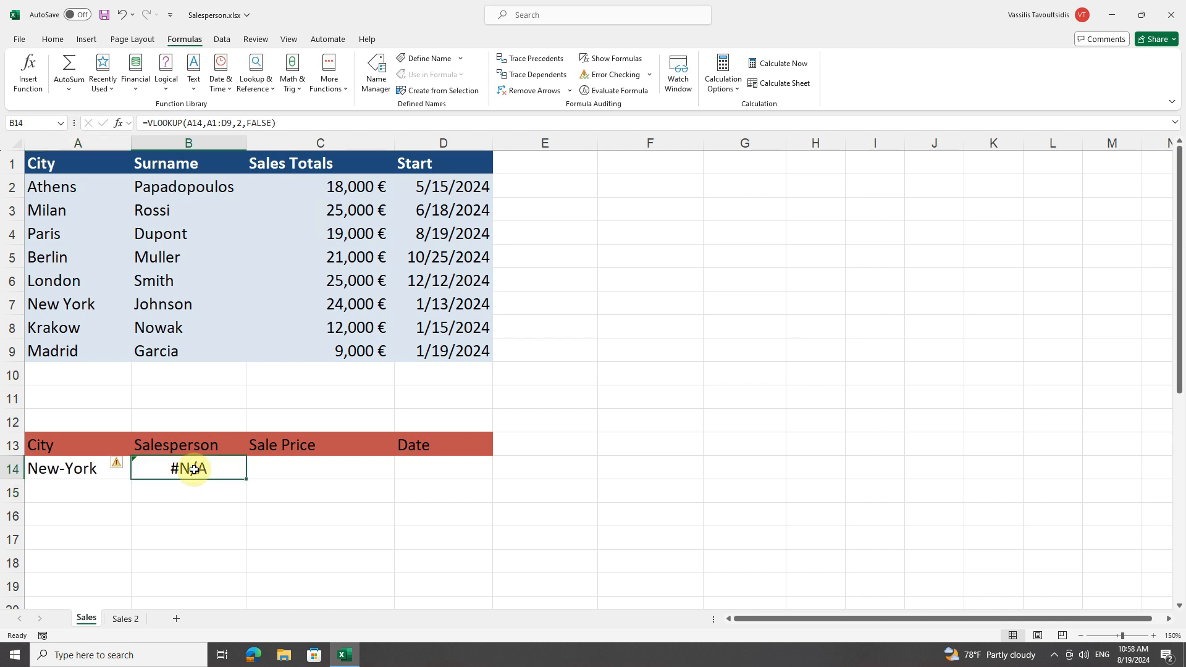
click(119, 124)
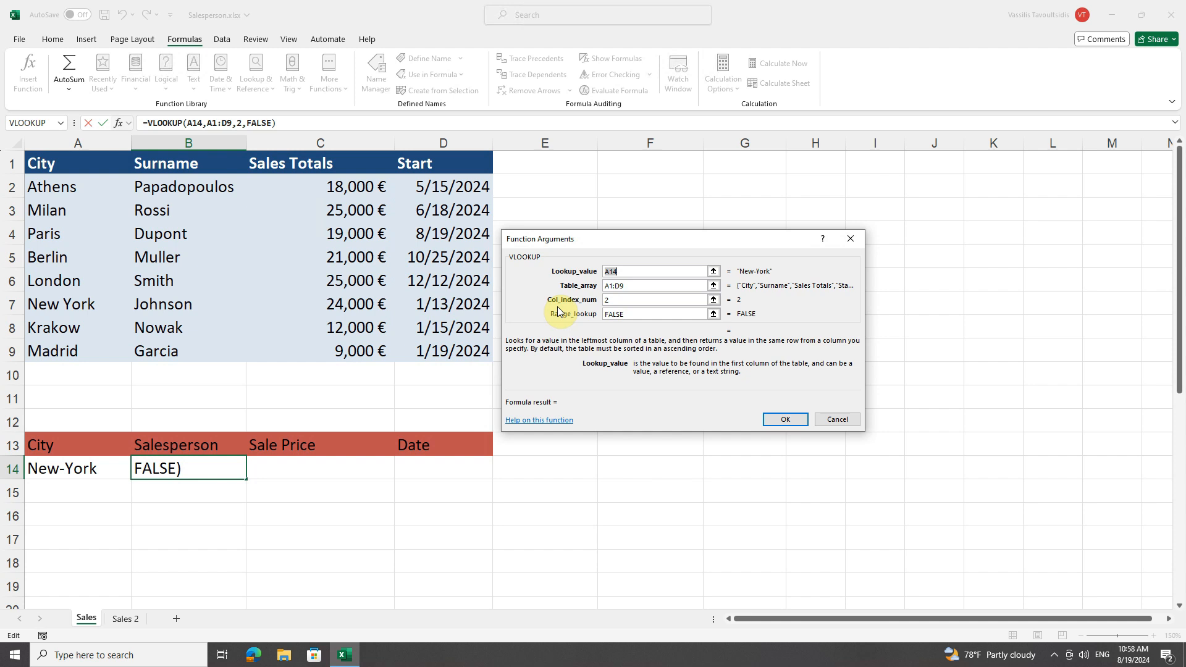
click(636, 300)
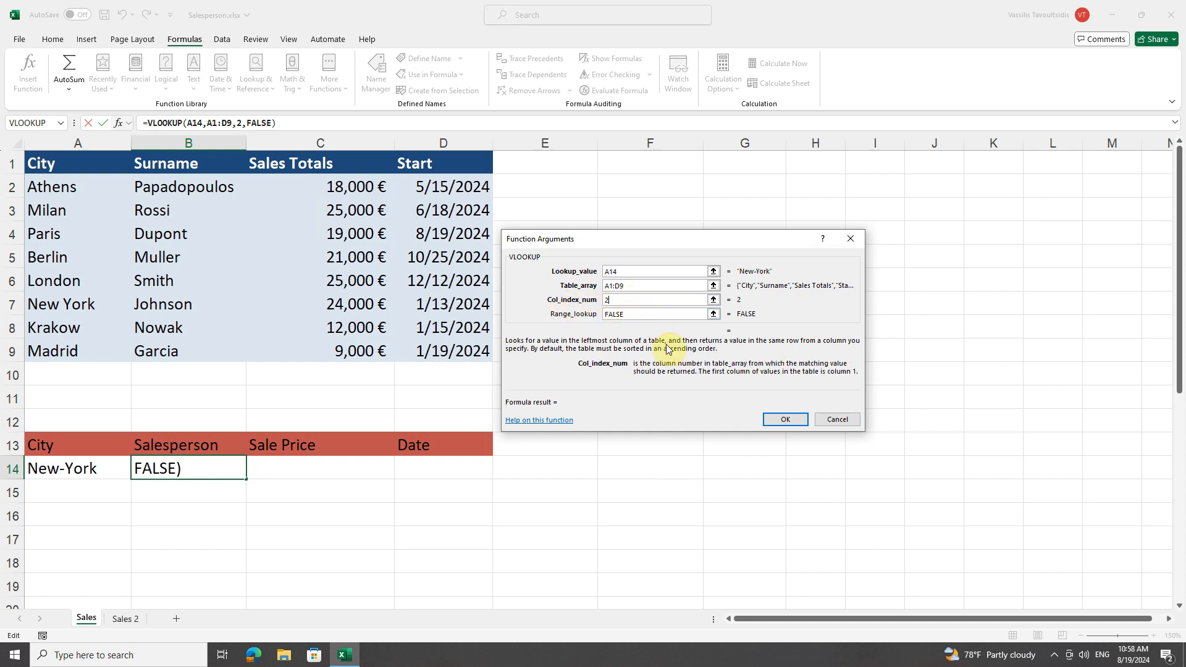
key(BackSpace)
text(3)
click(778, 419)
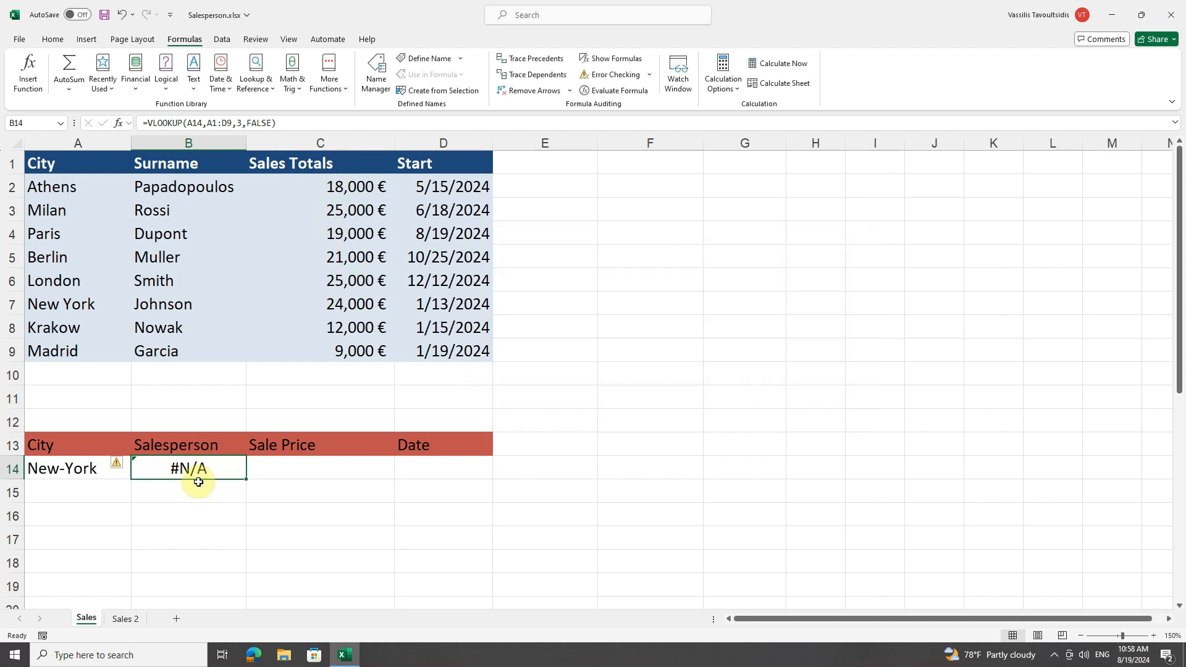
- Set the city in A14 to Athens and compare the result with the Athens row of the sales table
click(64, 471)
text(Athens)
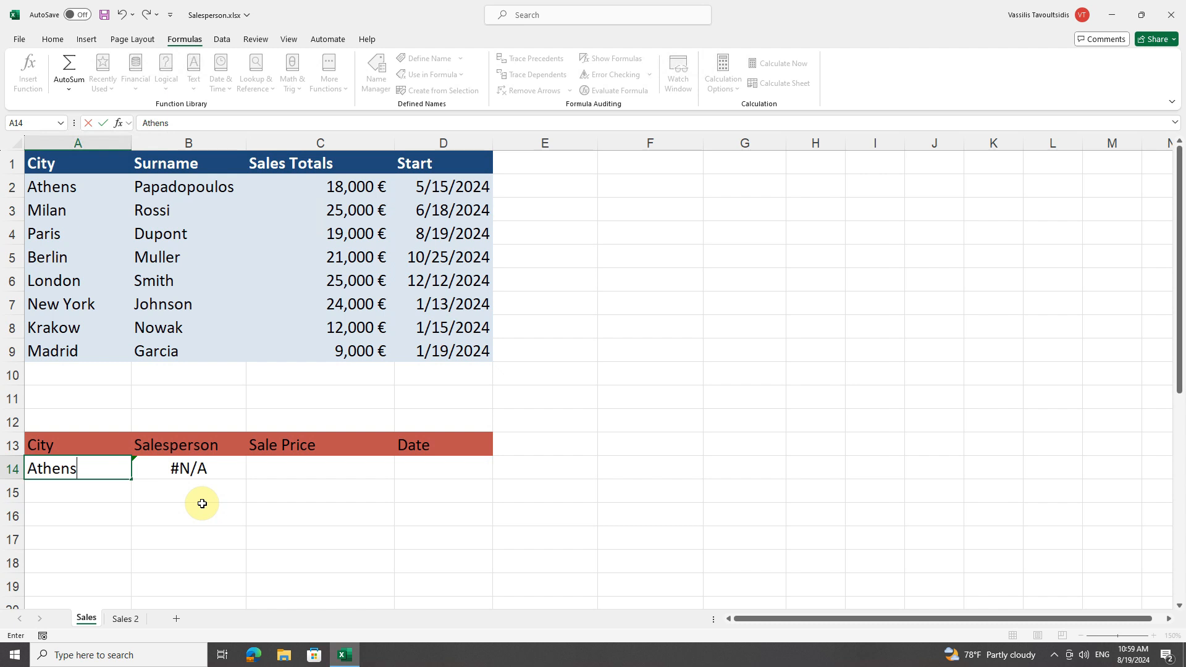
key(Return)
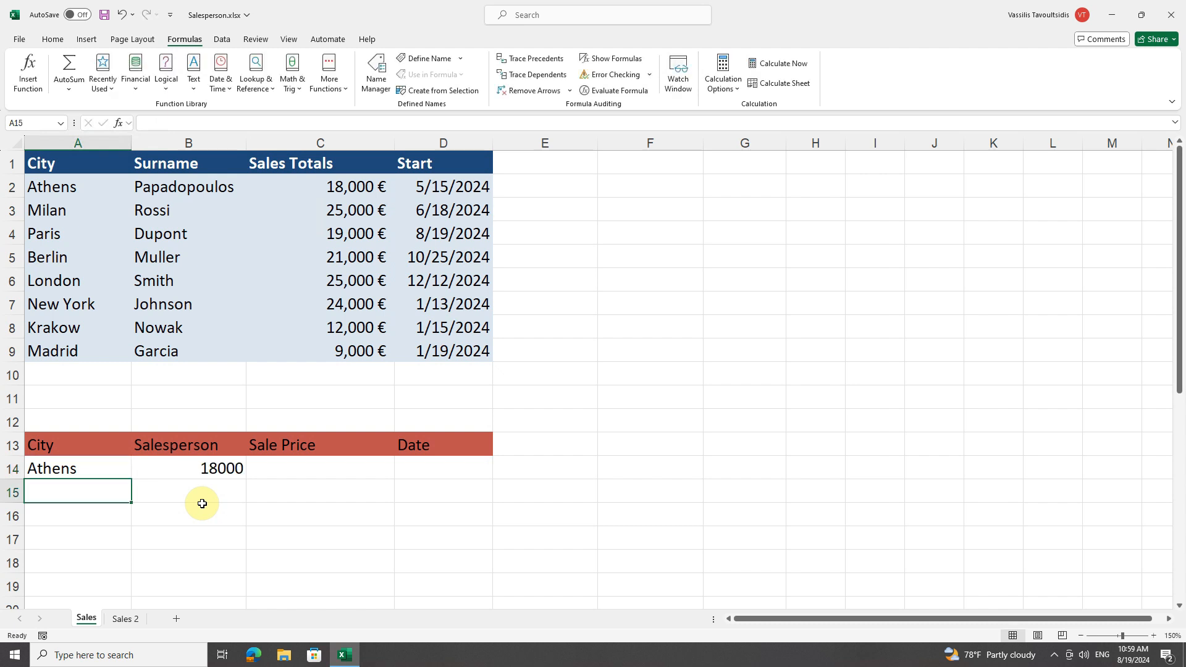
drag(57, 192, 355, 188)
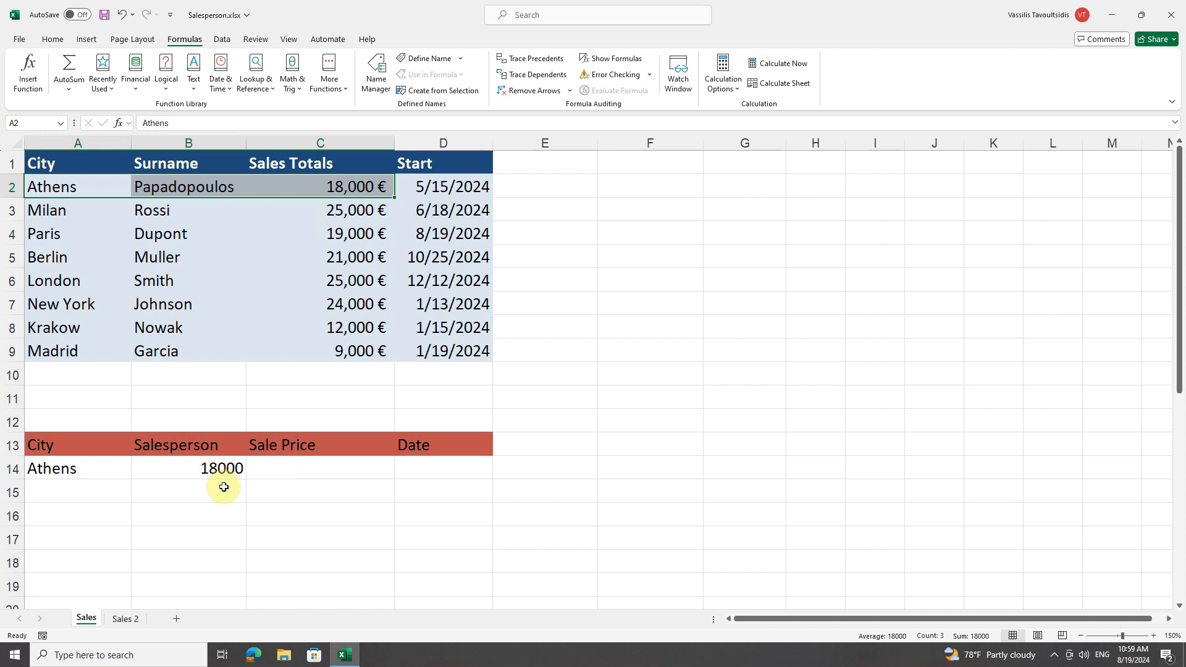
click(86, 143)
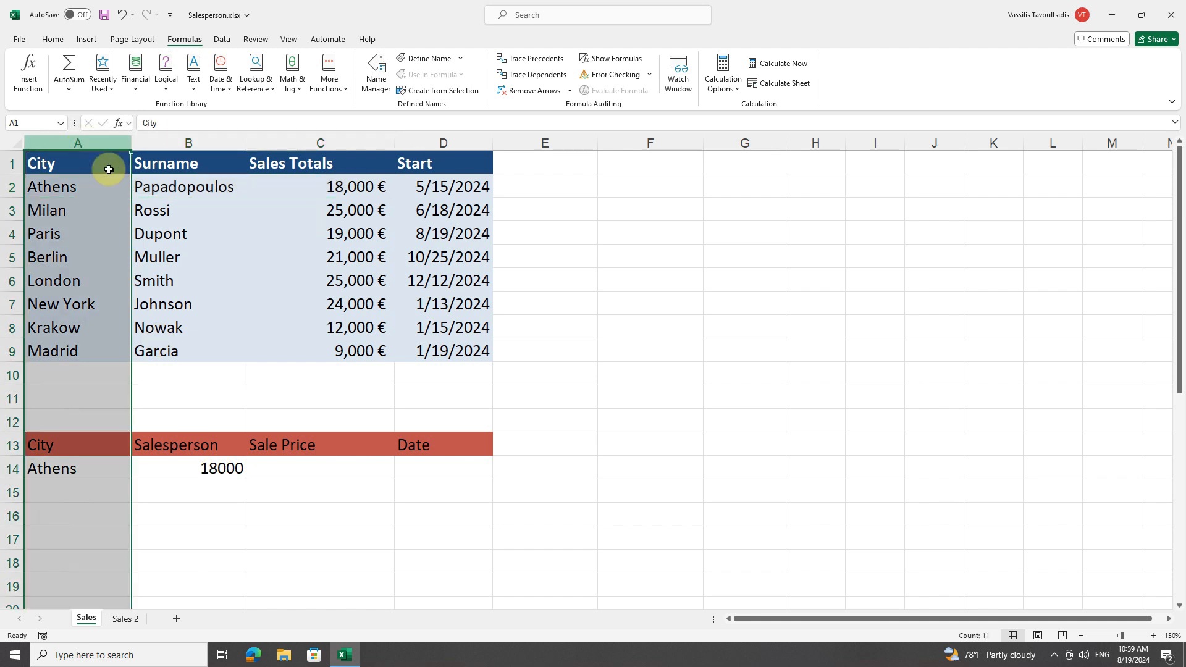
click(173, 187)
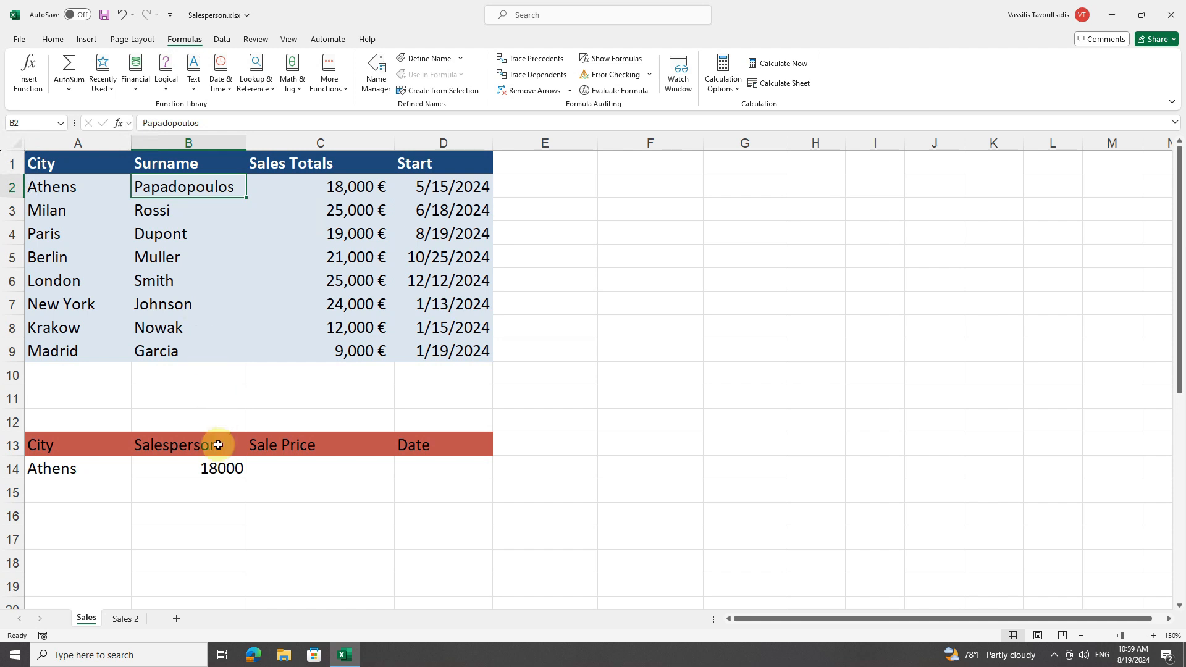
- Insert a VLOOKUP function in cell C15 and set its lookup value to cell B15
click(289, 492)
text(=vl)
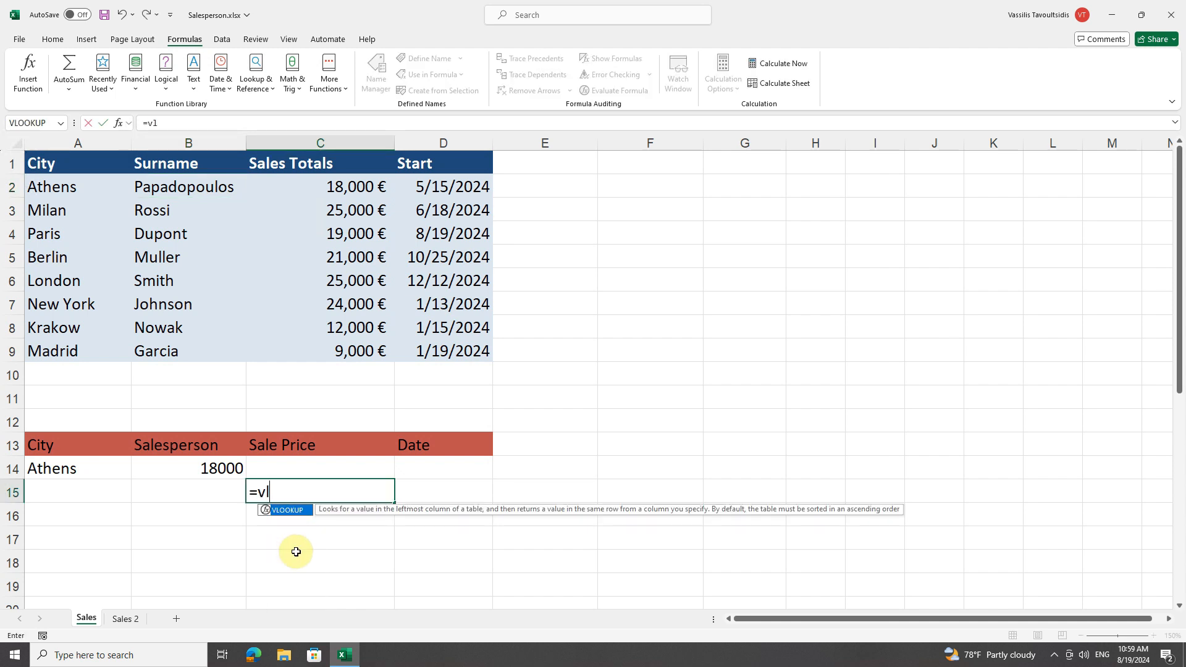
double_click(290, 511)
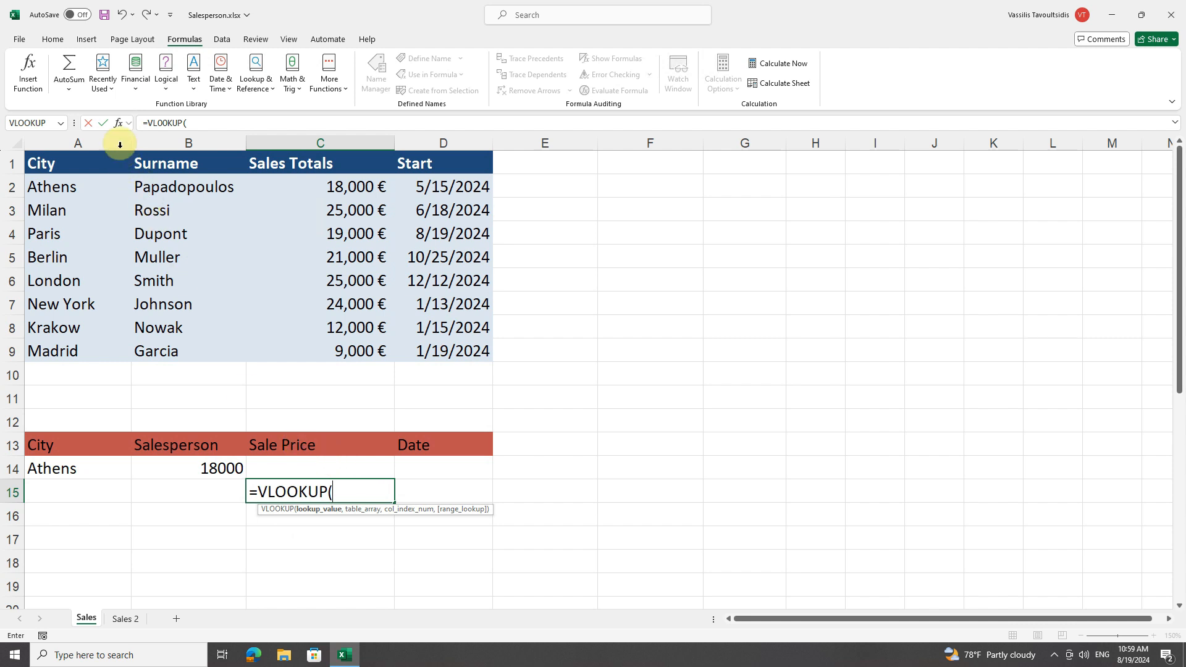
click(117, 123)
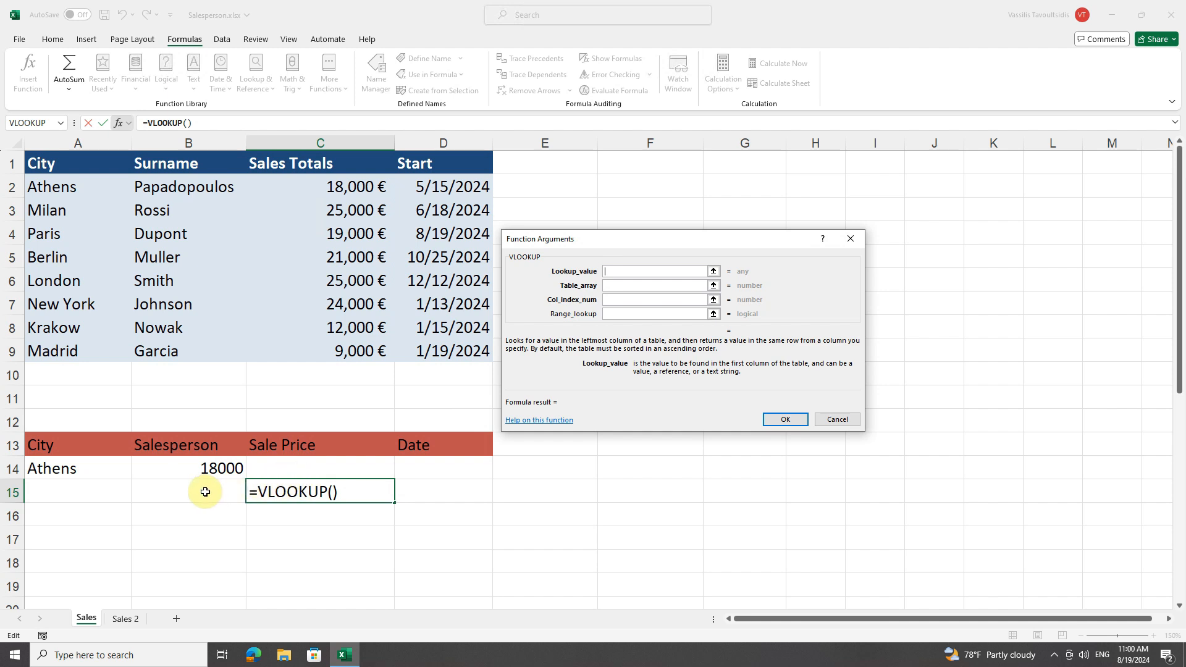
click(205, 492)
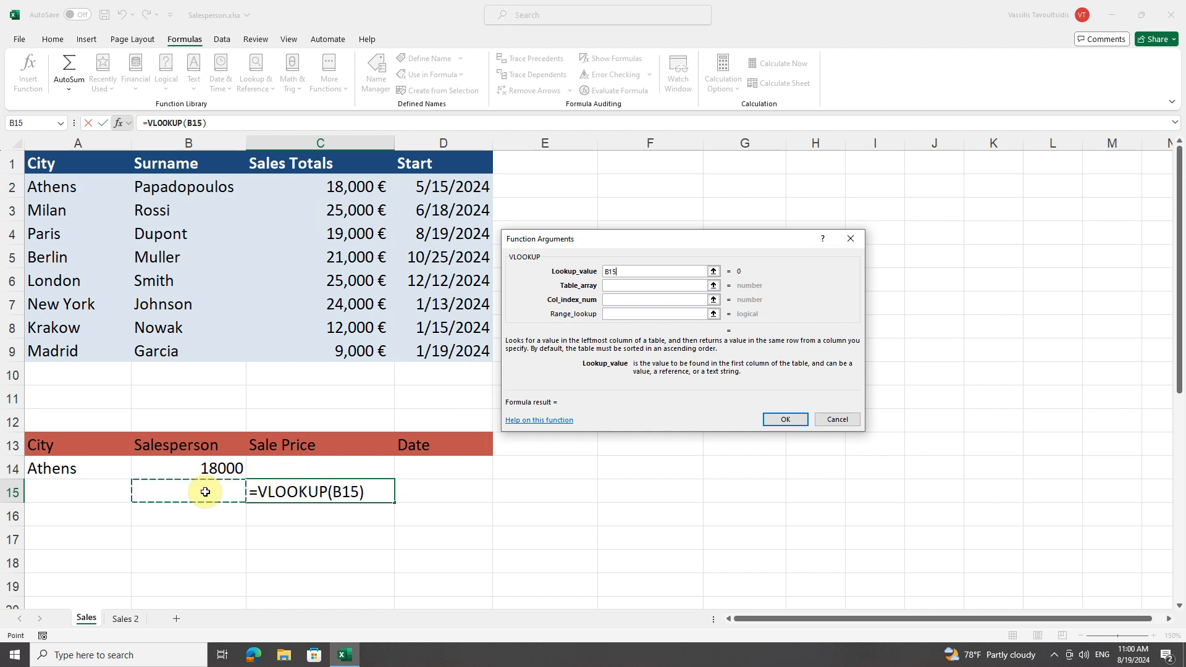
- Set the table array to B1:D9, the column index to 2 and the range lookup to FALSE, and complete the C15 formula
click(616, 286)
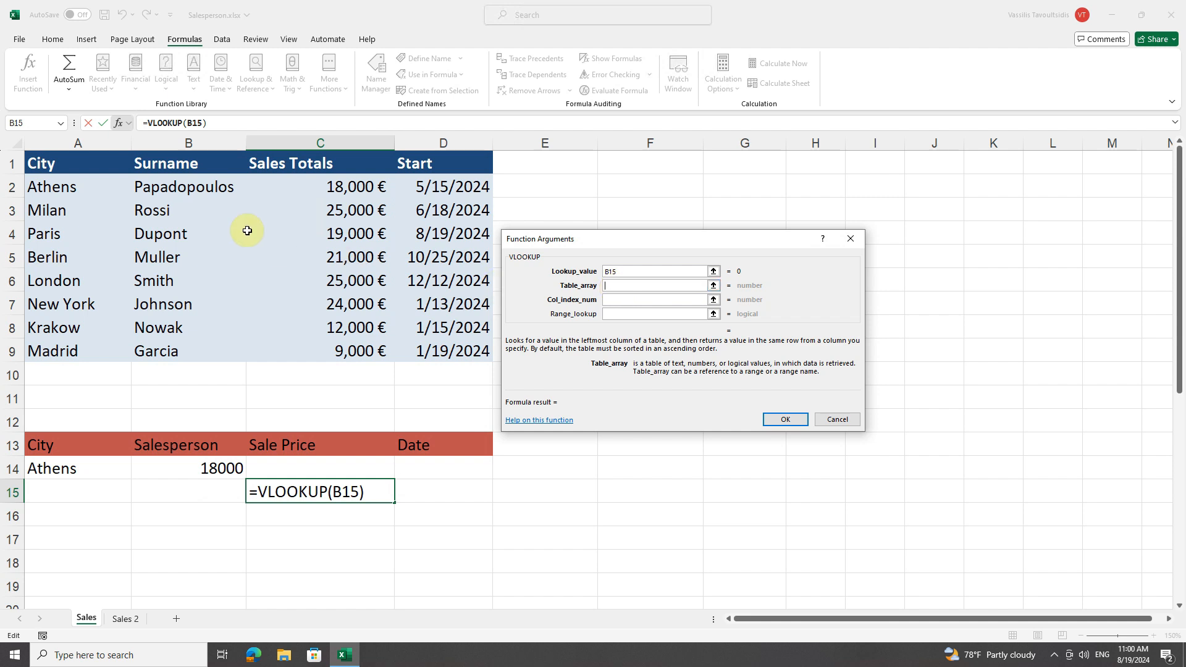
drag(170, 165, 420, 352)
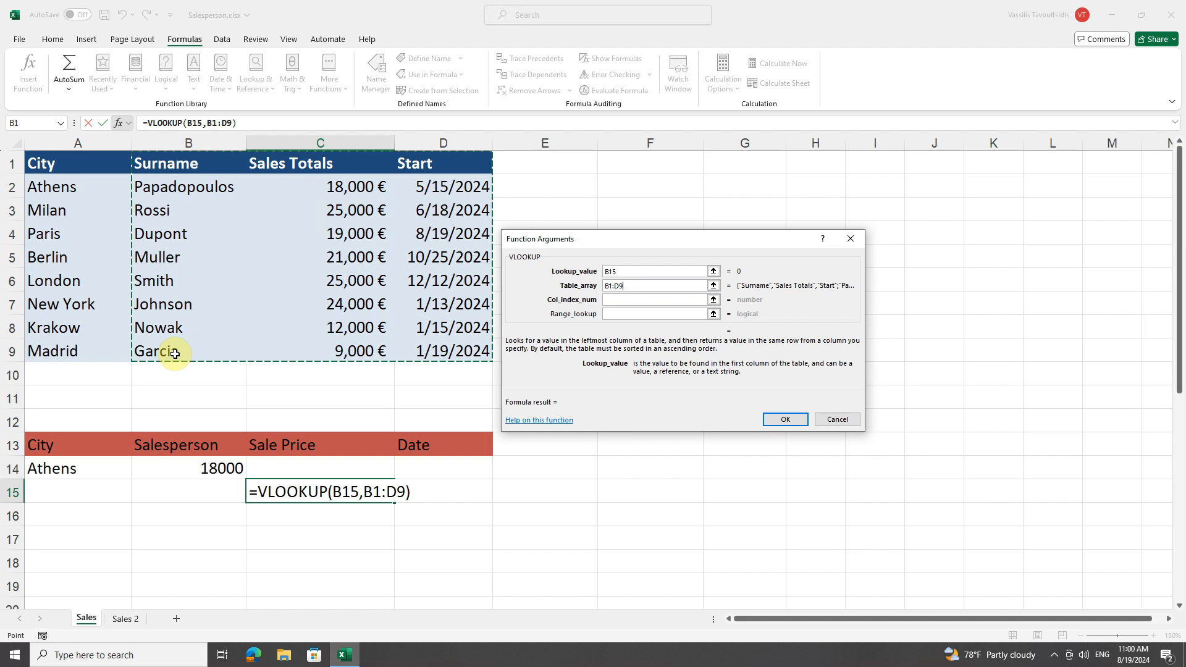
click(612, 300)
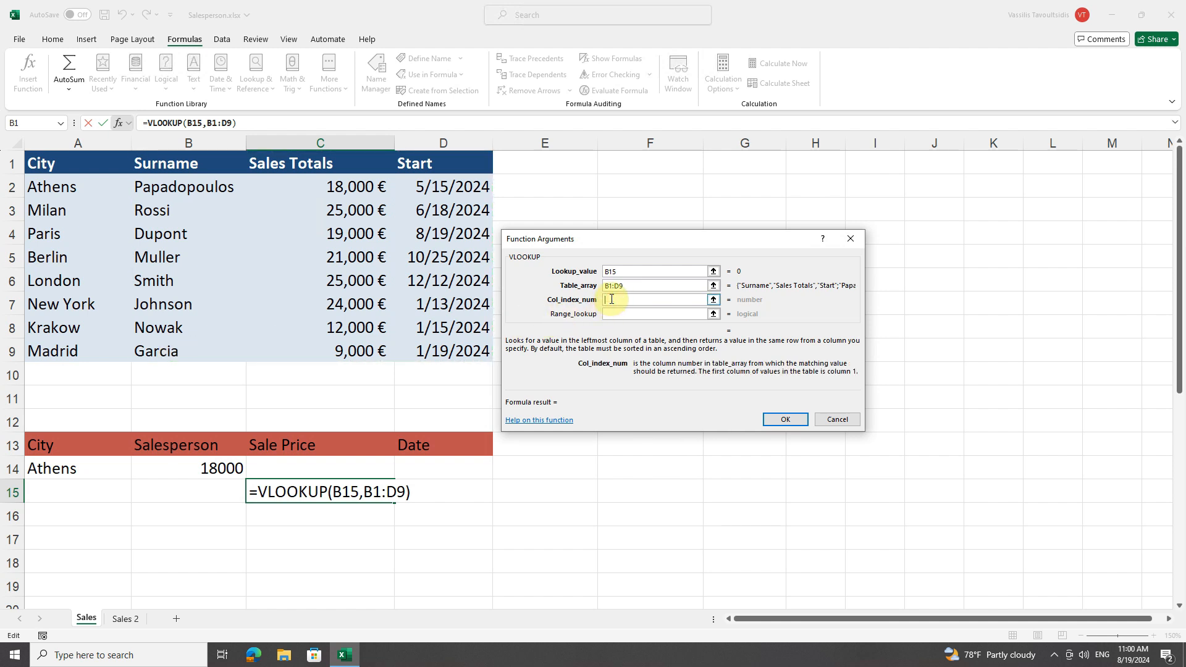
text(2)
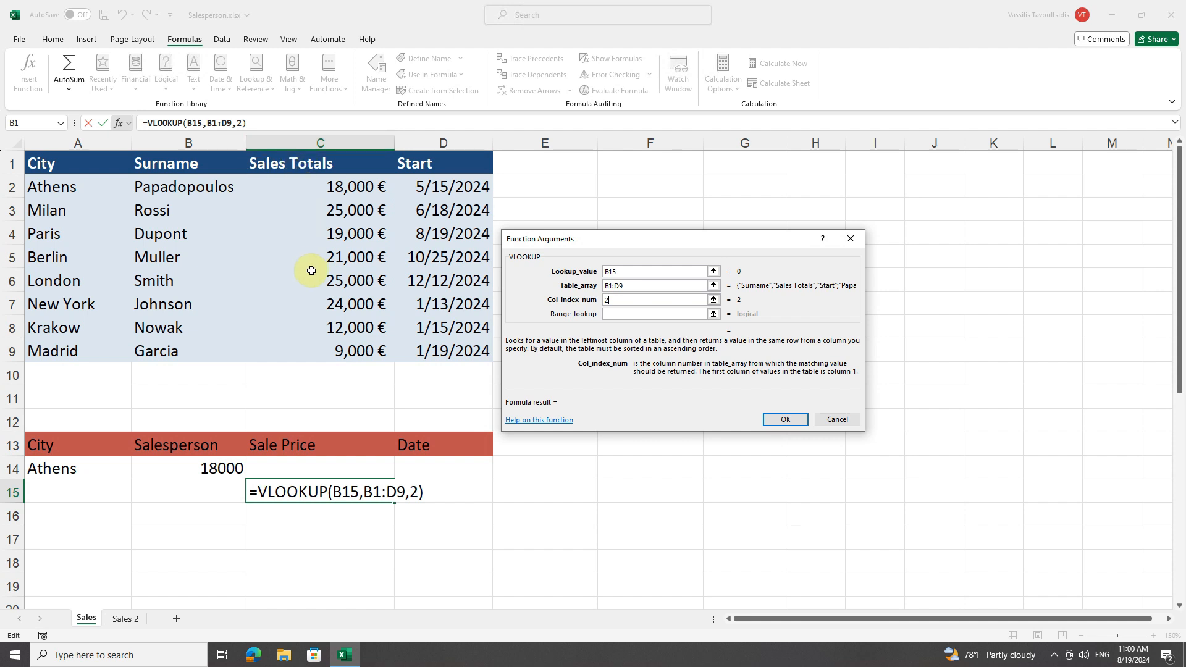
click(615, 313)
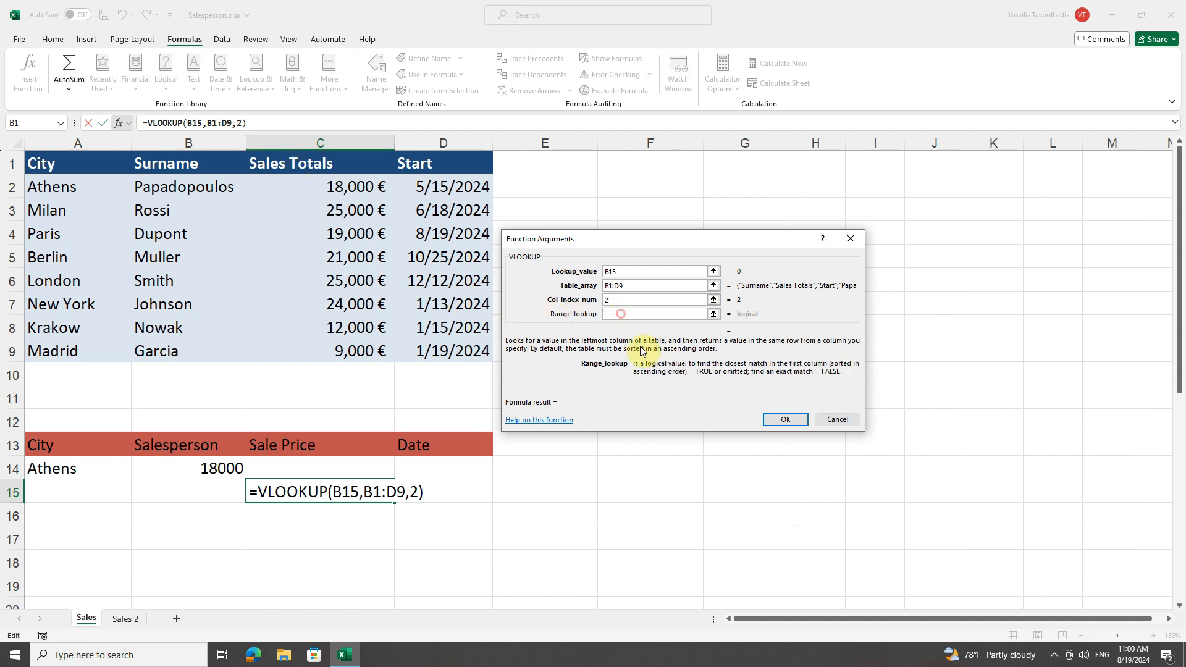
text(false)
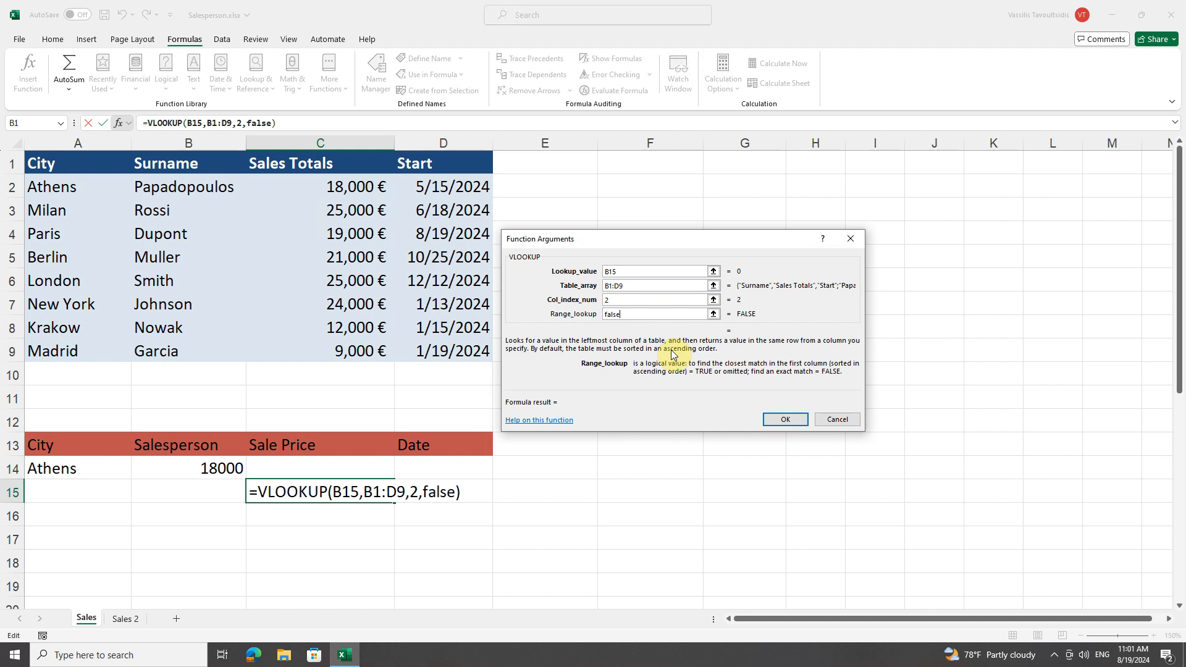
click(773, 419)
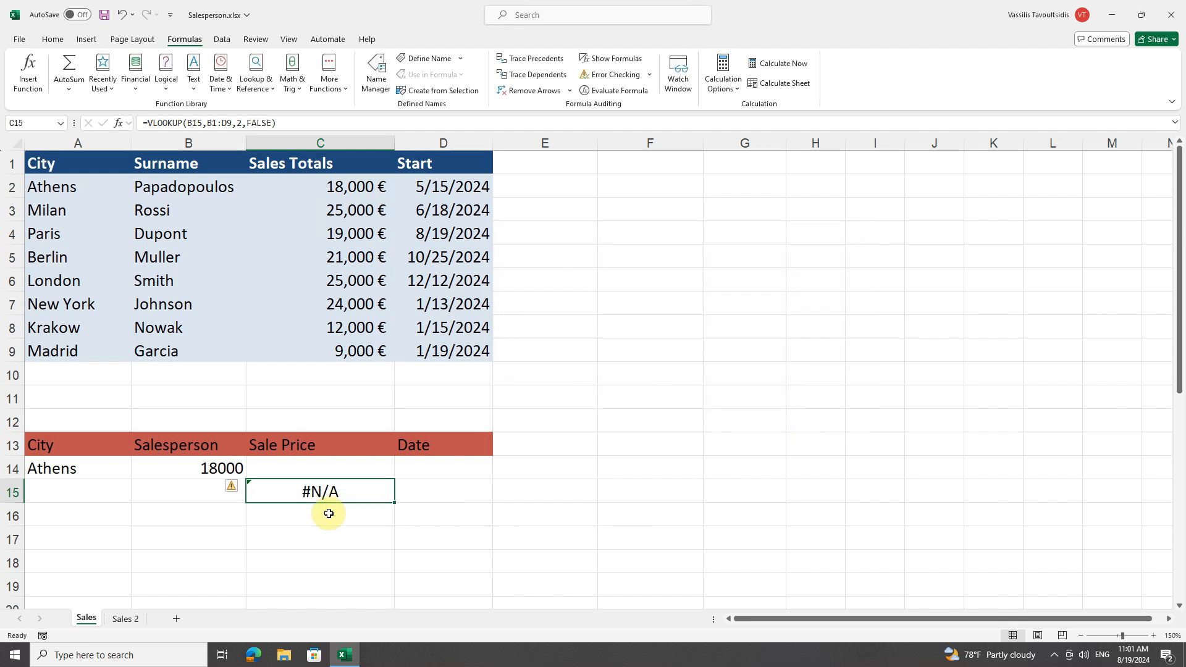
- Enter the Berlin salesperson's surname in B15 and compare the result with the surname and sales total in the Berlin row
click(177, 495)
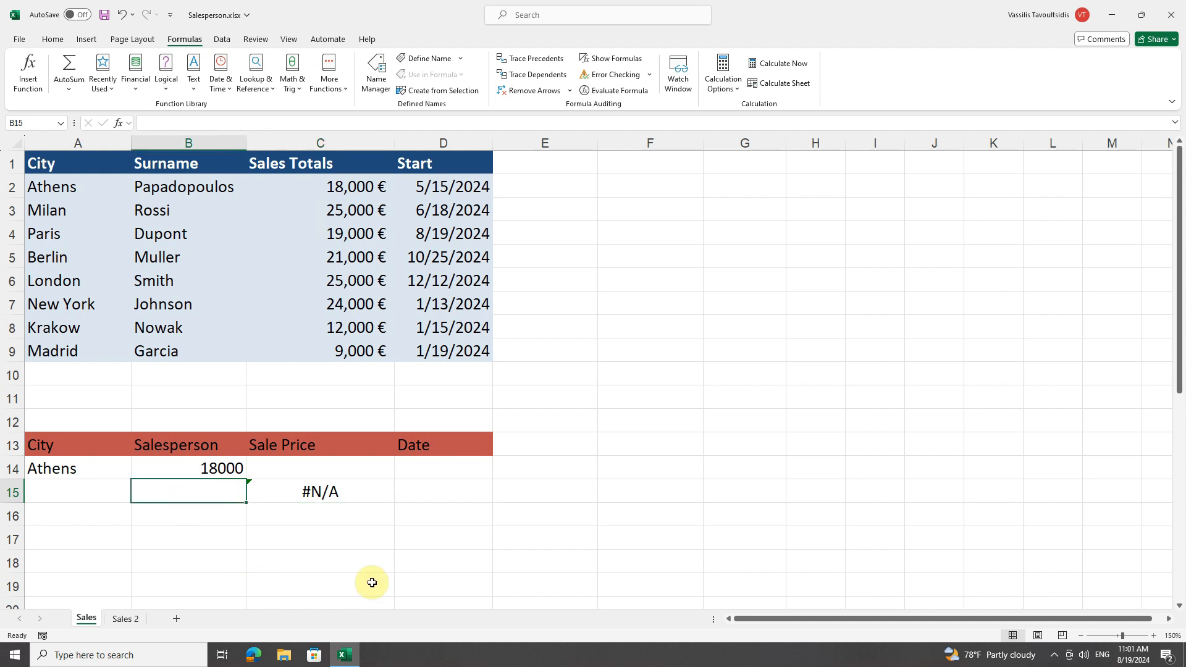
text(Muller)
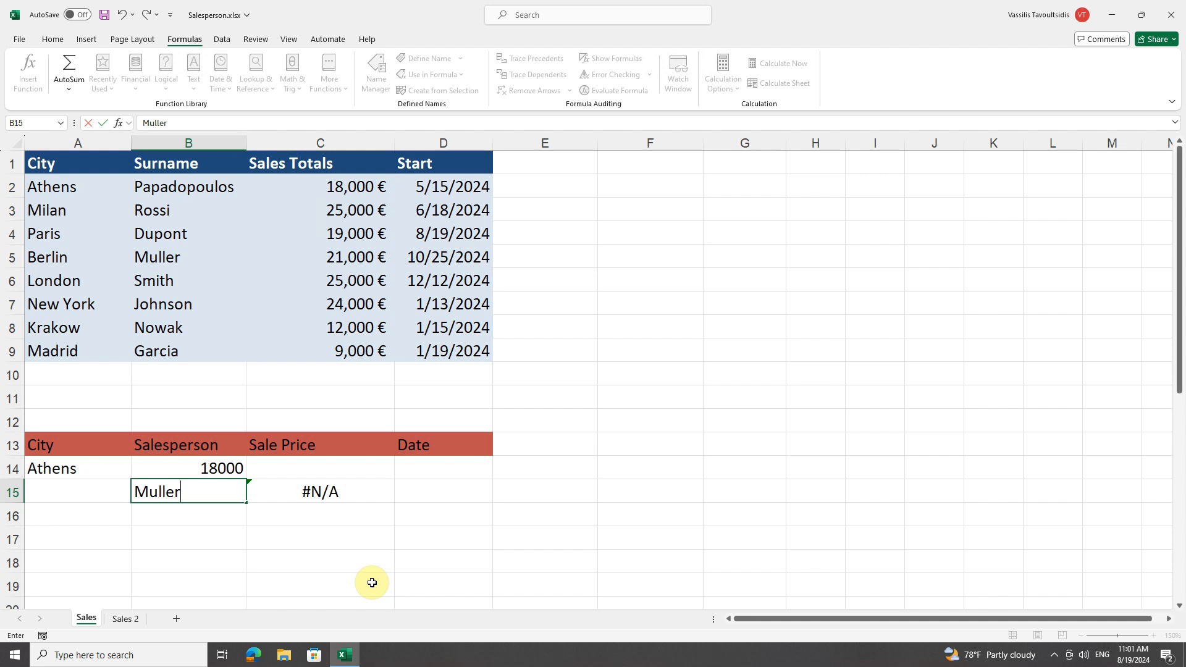
key(Return)
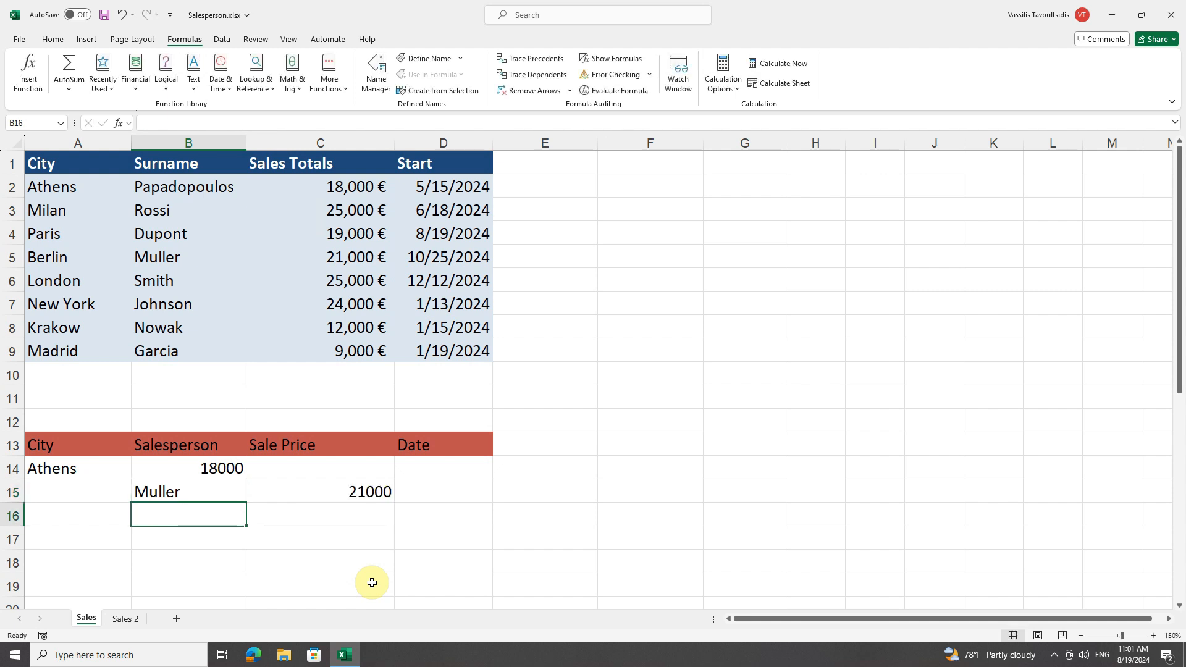
click(209, 254)
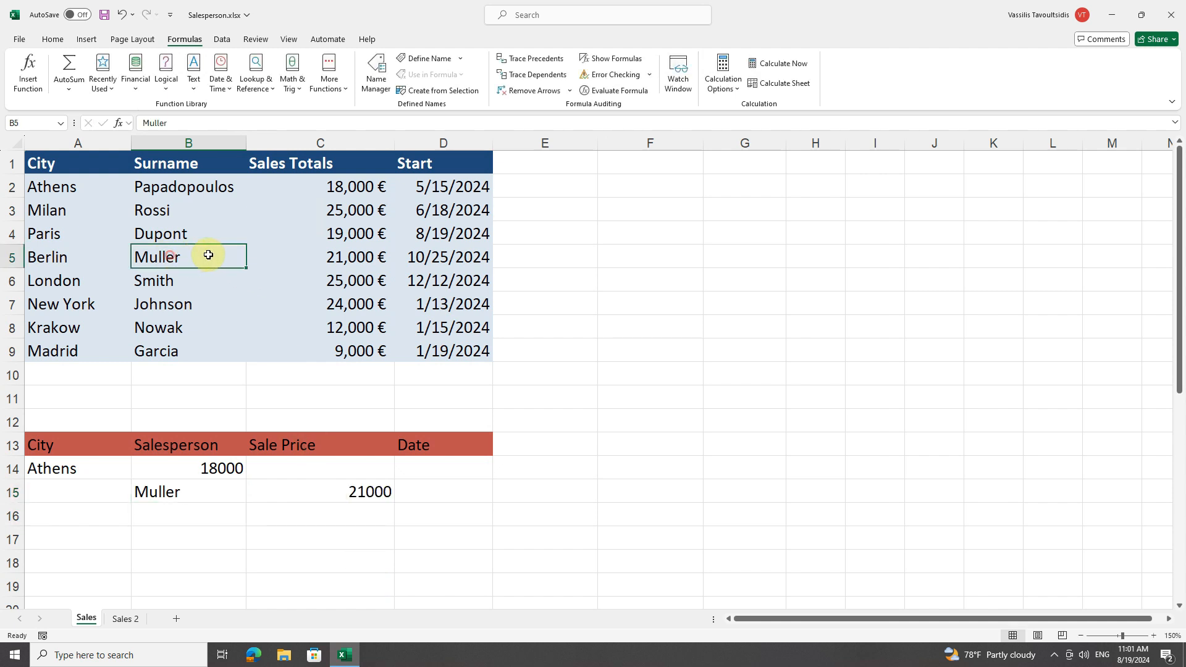
drag(208, 255, 318, 257)
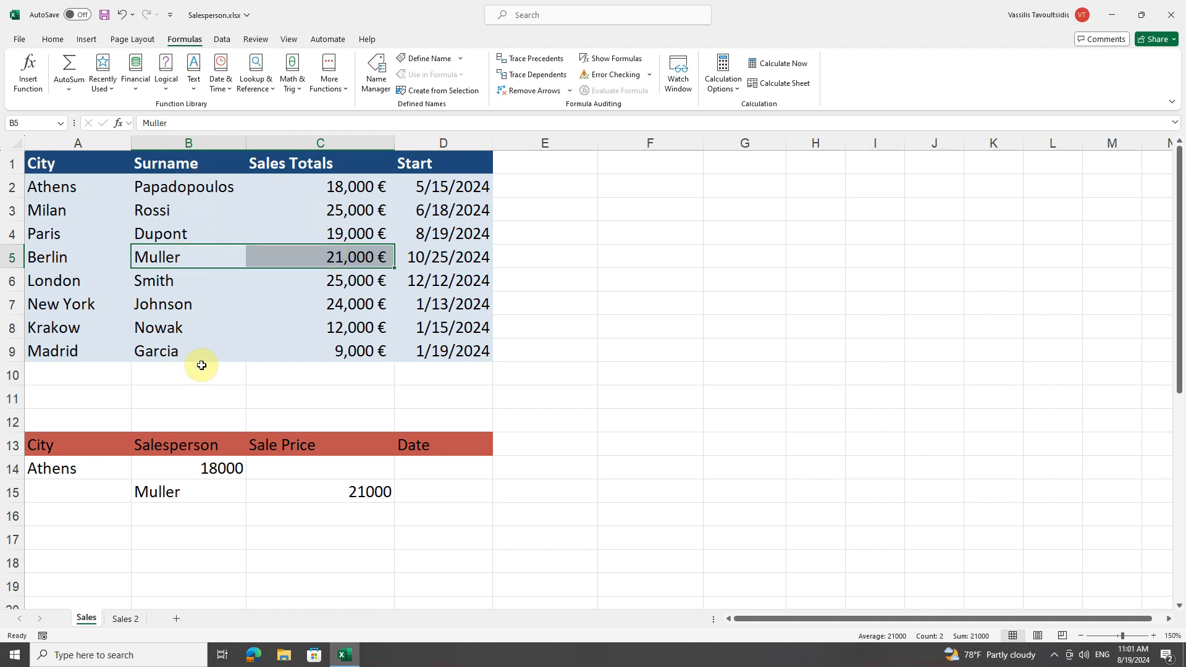
- Review the lookup city in A14, the formula in B14 and the lookup range B1:D9
click(57, 470)
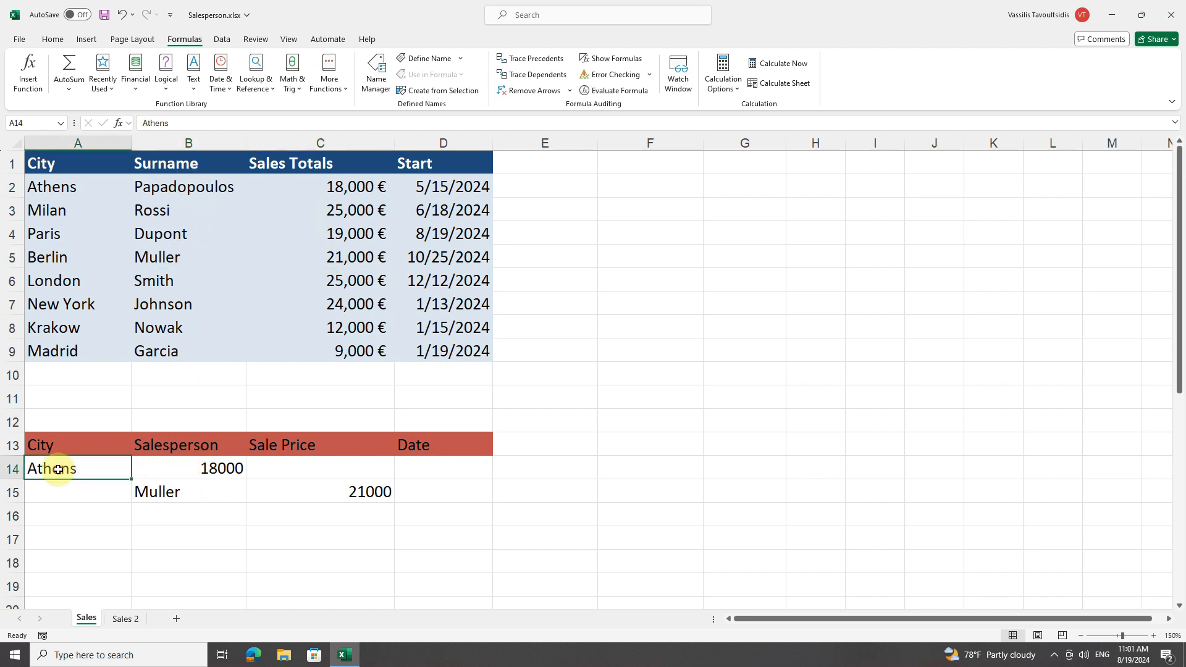
click(205, 474)
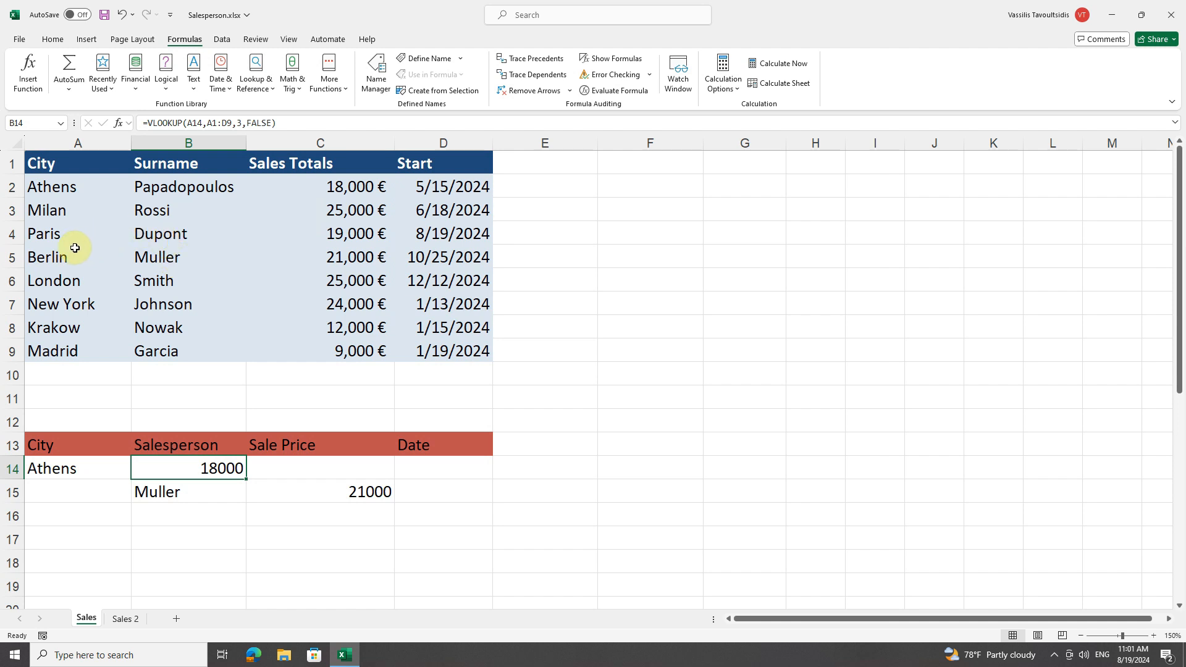
drag(156, 163, 442, 345)
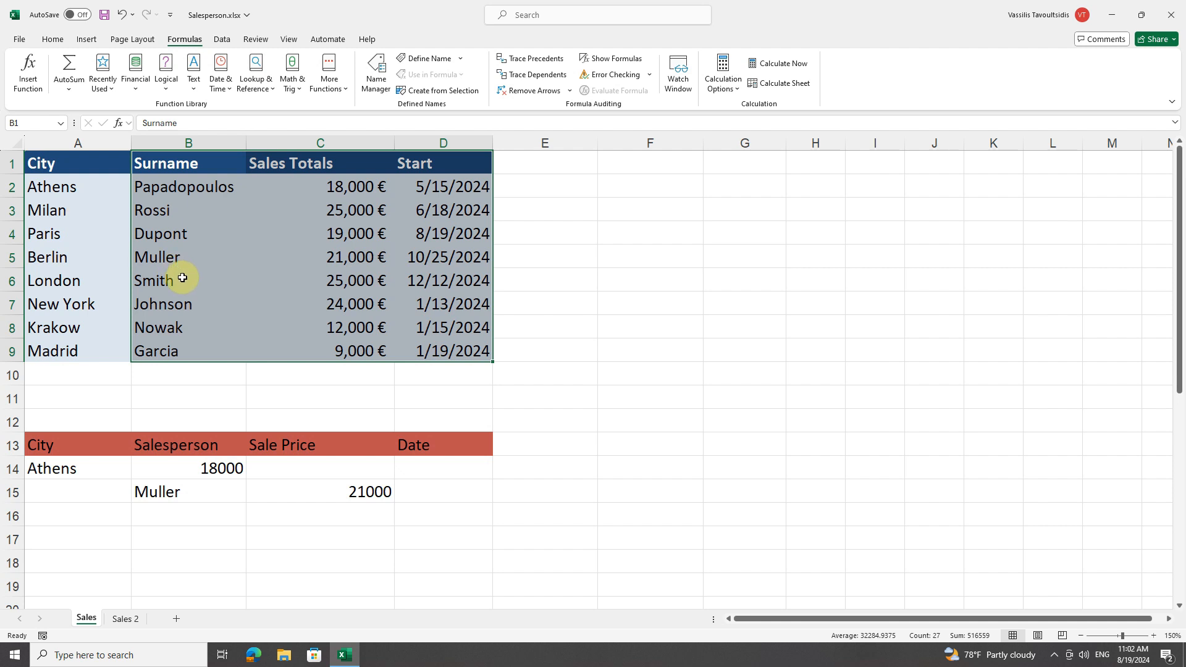
- Switch to the Sales 2 sheet and select the Sales Totals values in A2:A9
click(124, 620)
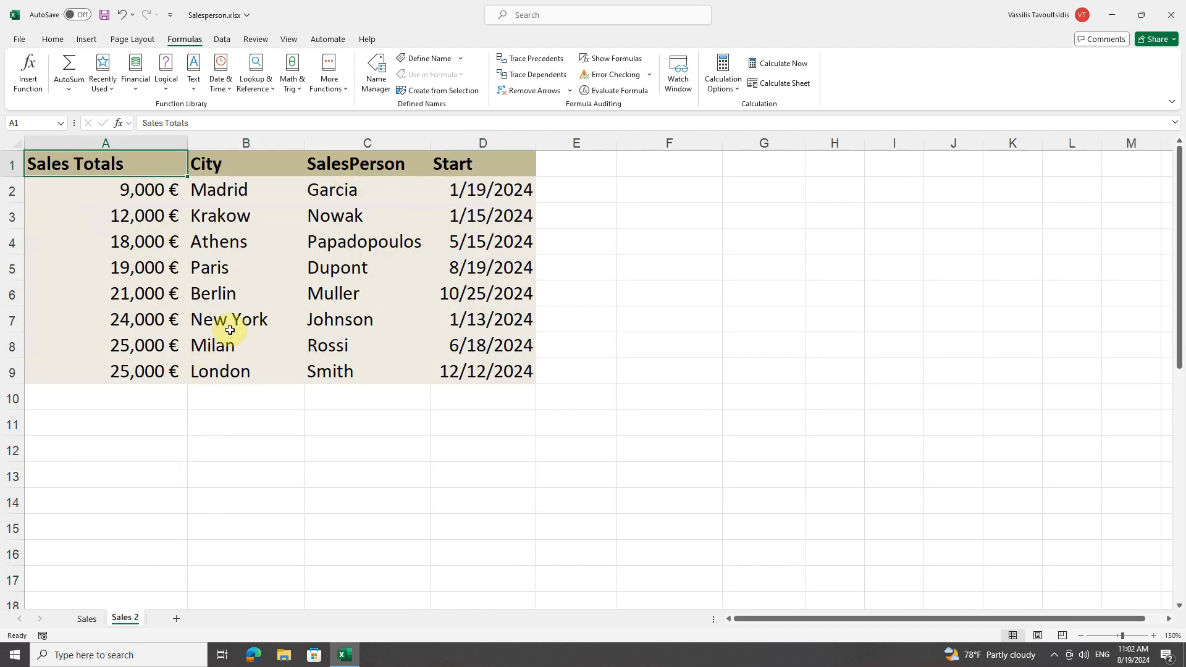
click(106, 144)
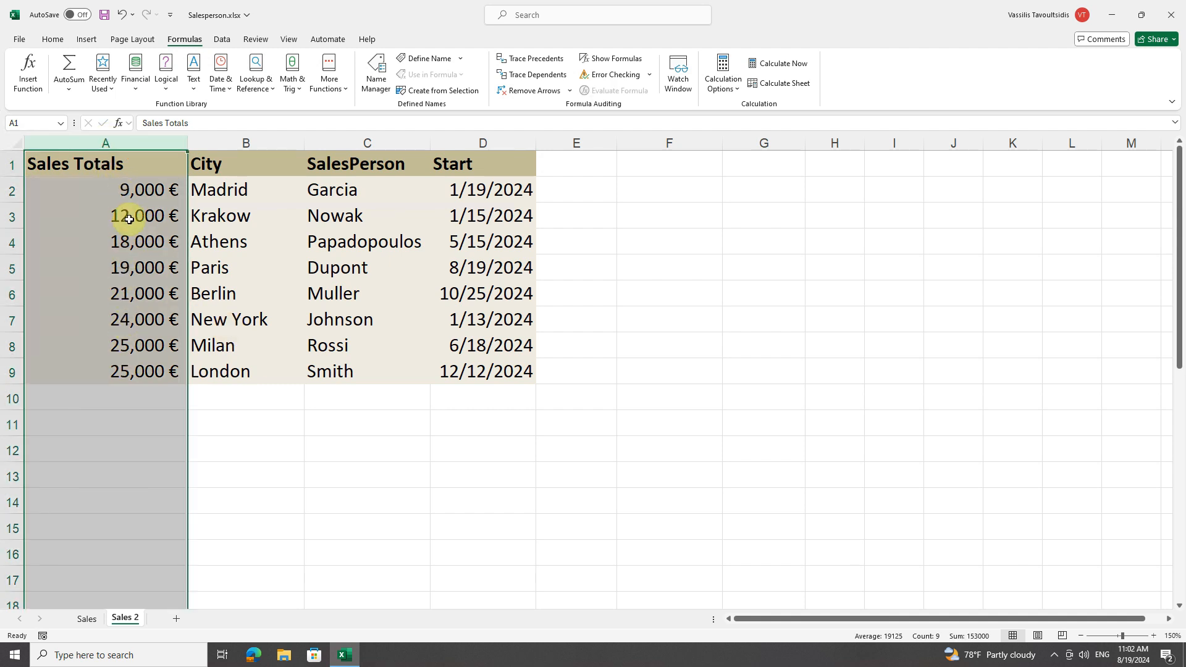
click(133, 193)
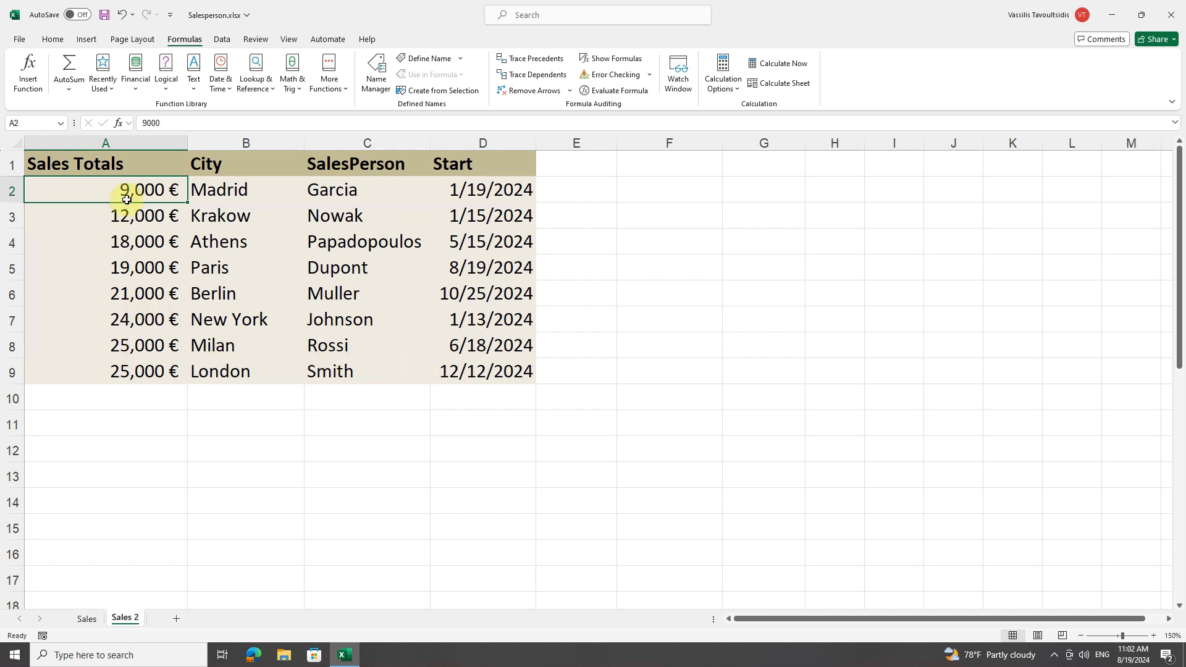
click(145, 191)
drag(144, 190, 140, 374)
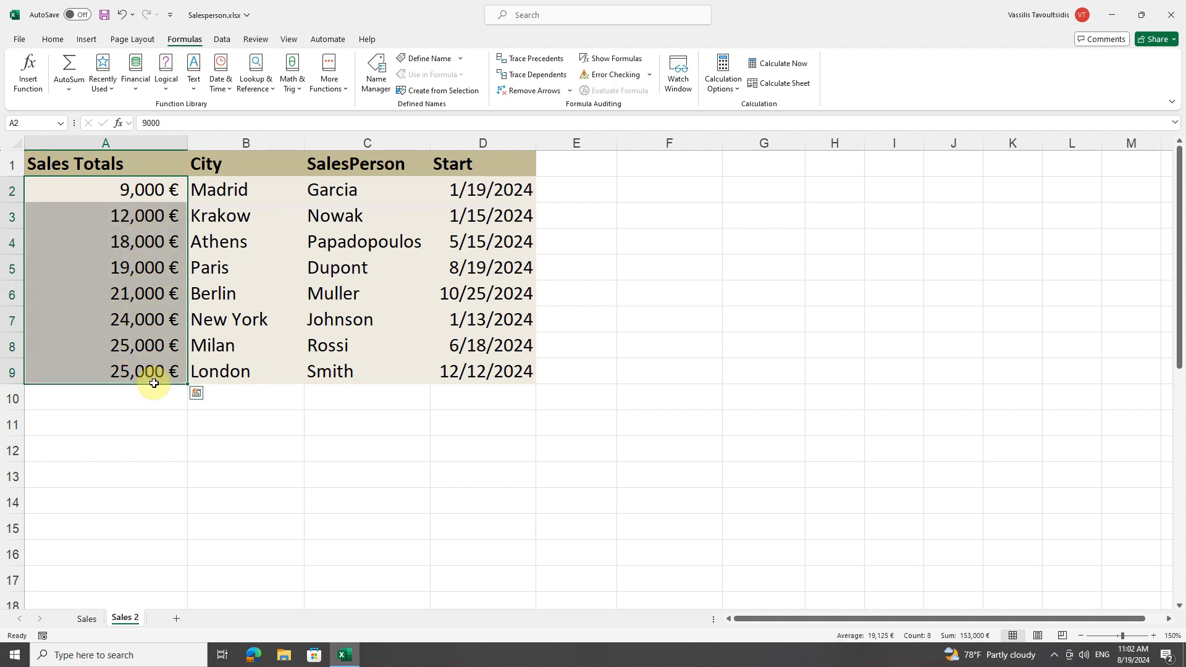
- Start a VLOOKUP formula in B12 of the Sales 2 sheet with A12 as the lookup value
click(148, 191)
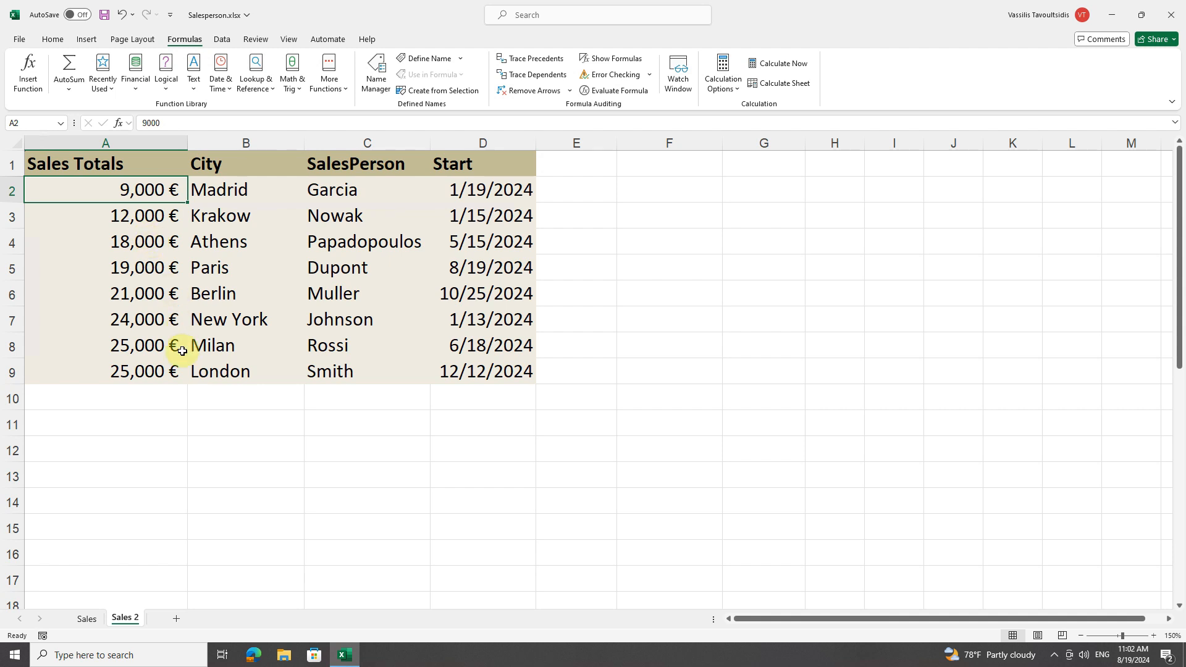
click(212, 450)
text(=)
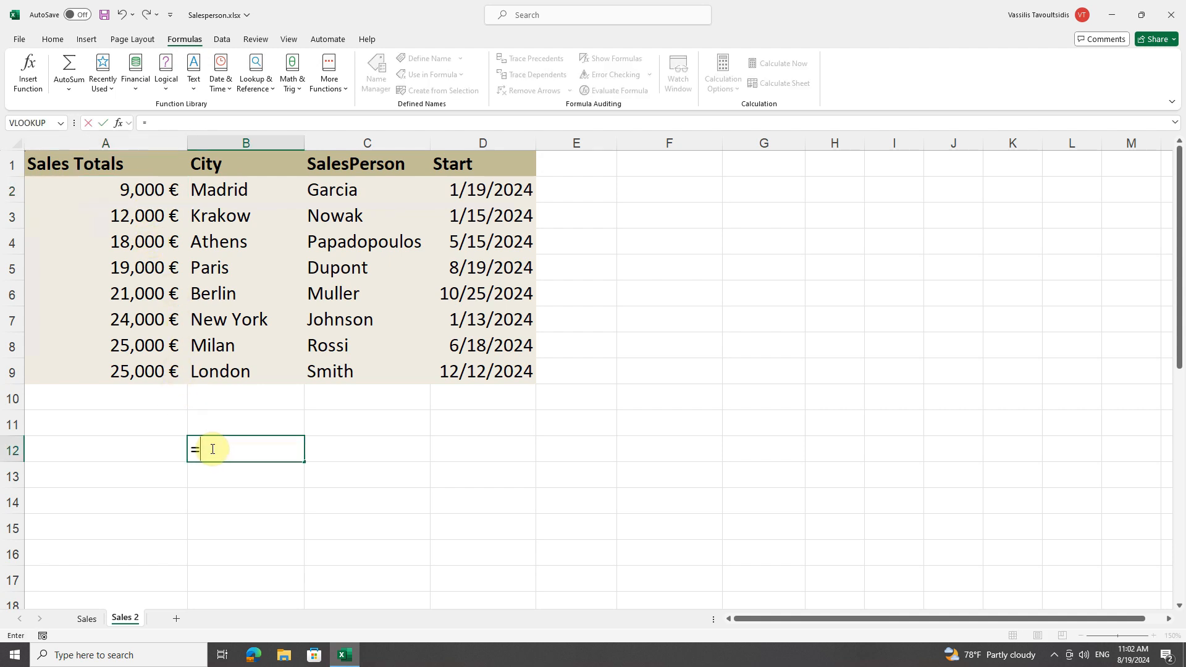
text(vl)
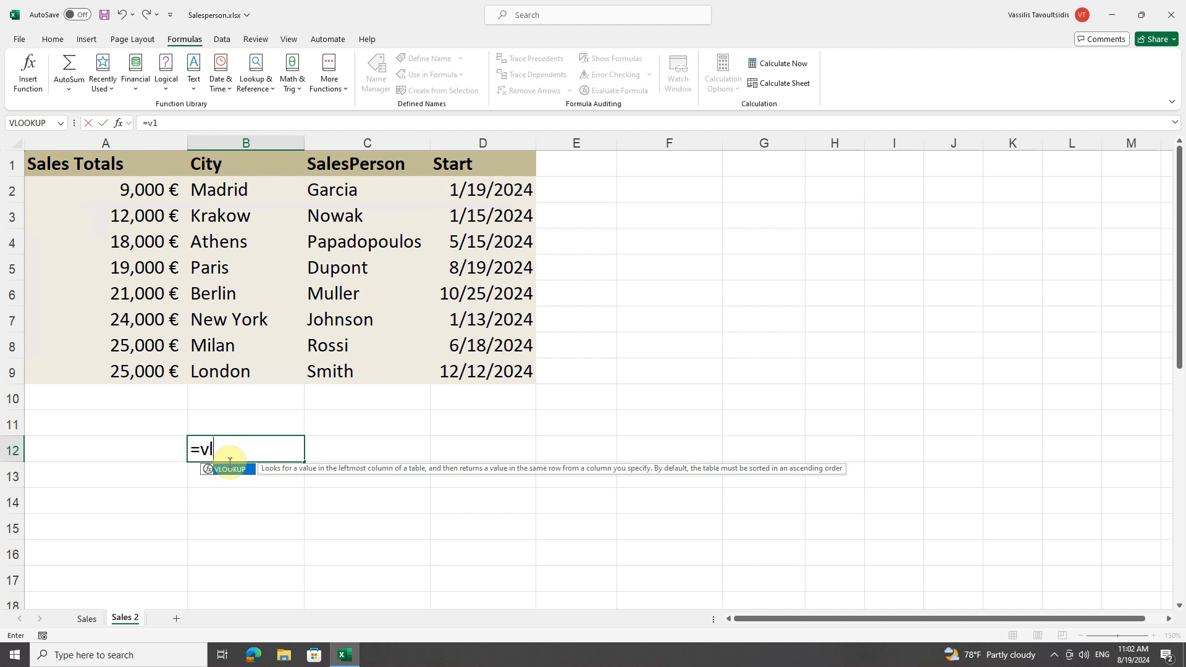
double_click(229, 470)
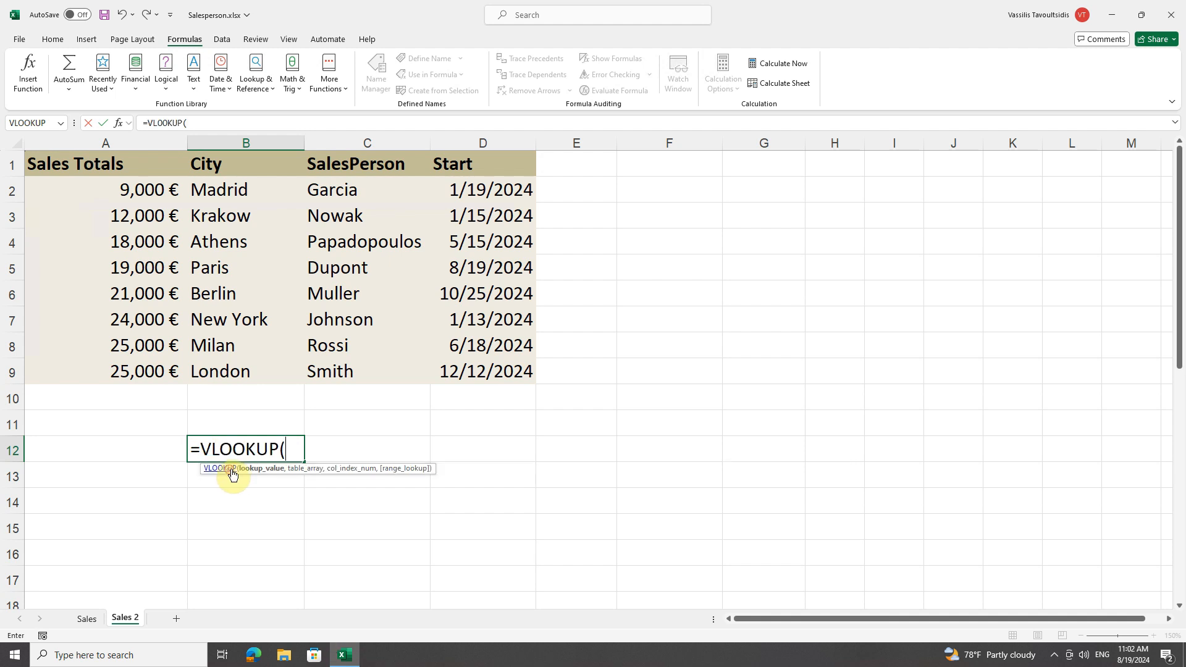
click(119, 124)
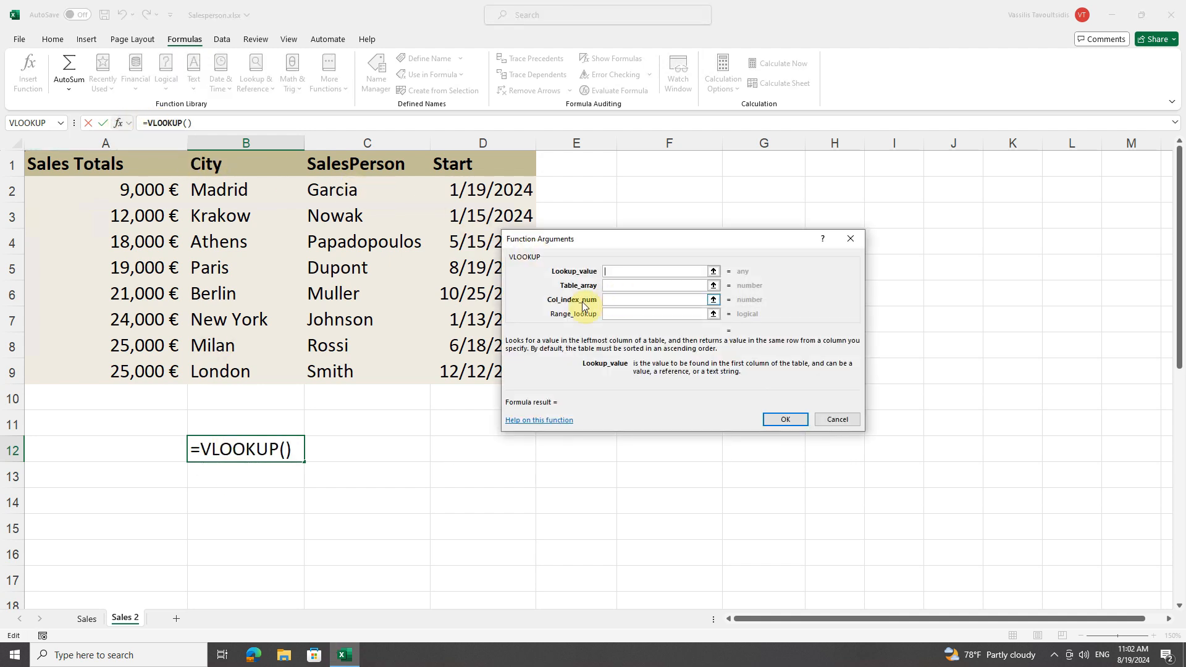
click(131, 450)
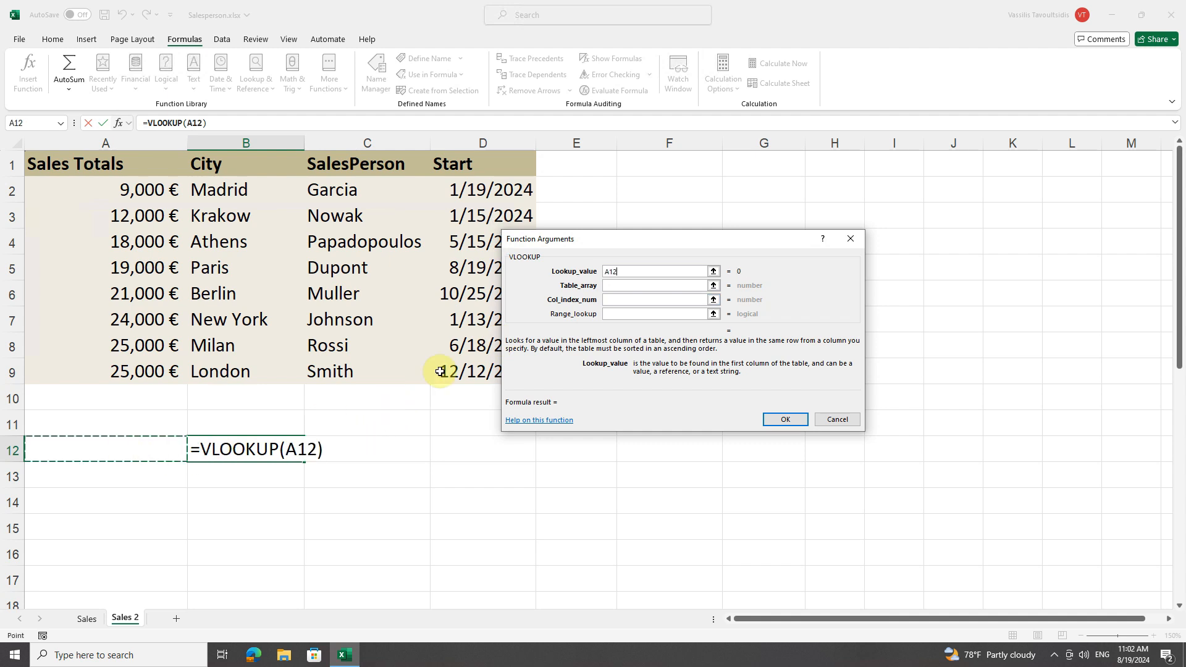
- Set the table array to A1:D9, the column index to 3 and the range lookup to TRUE, and complete the B12 formula
click(618, 285)
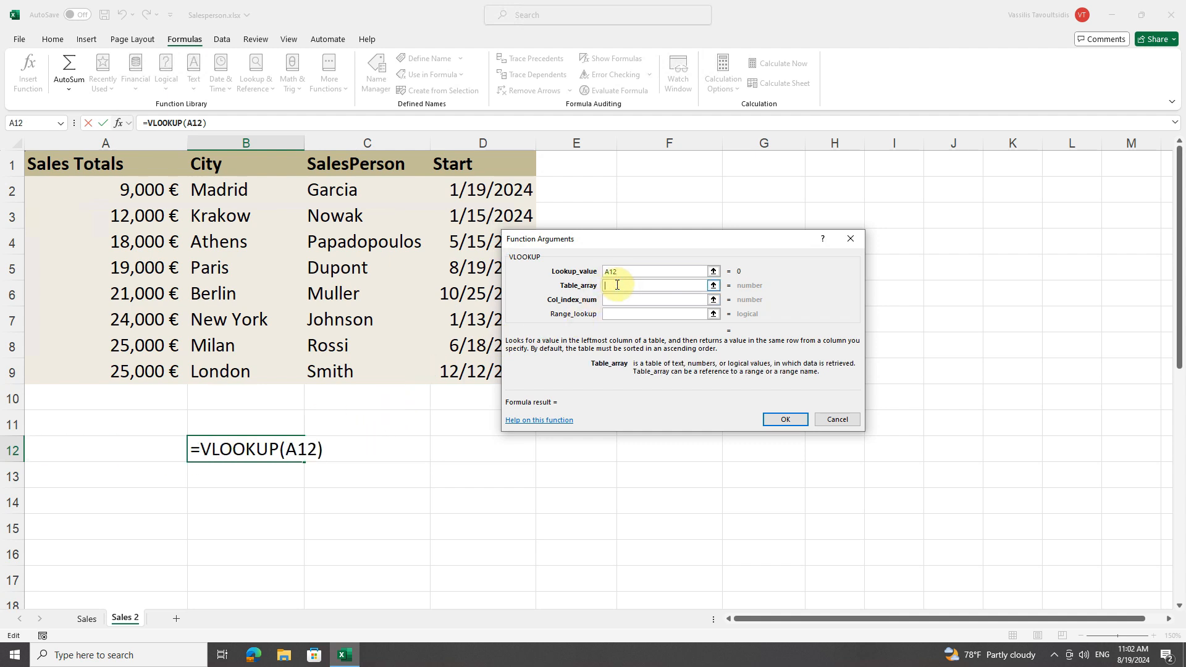
drag(117, 165, 481, 378)
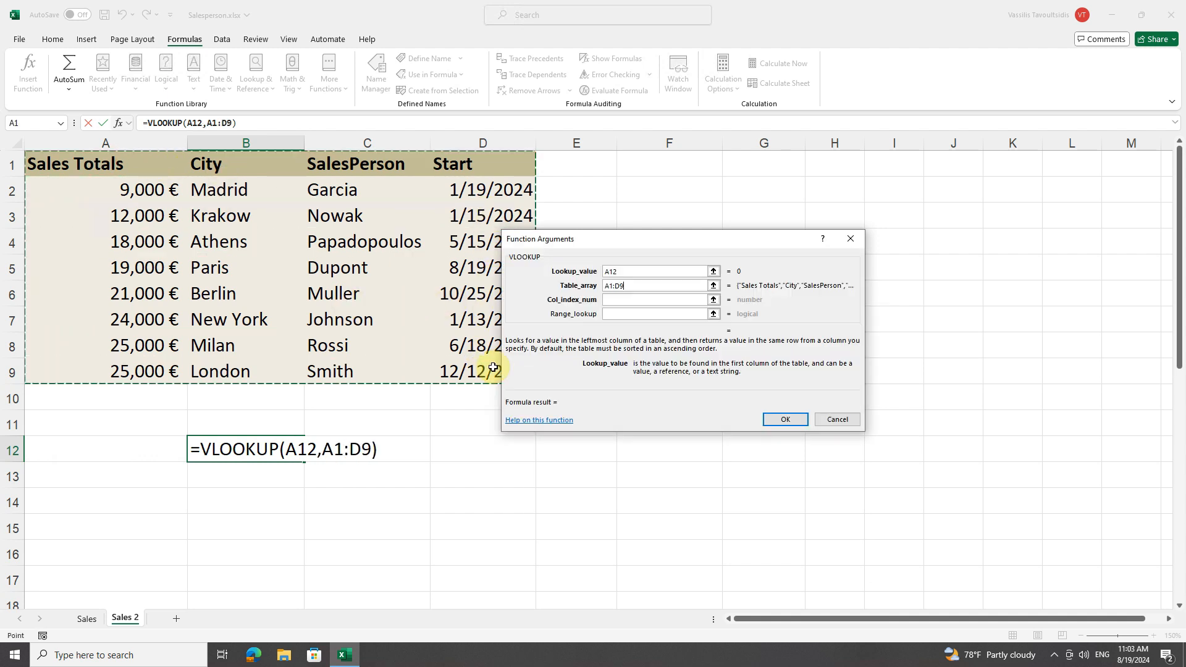
click(620, 300)
text(3)
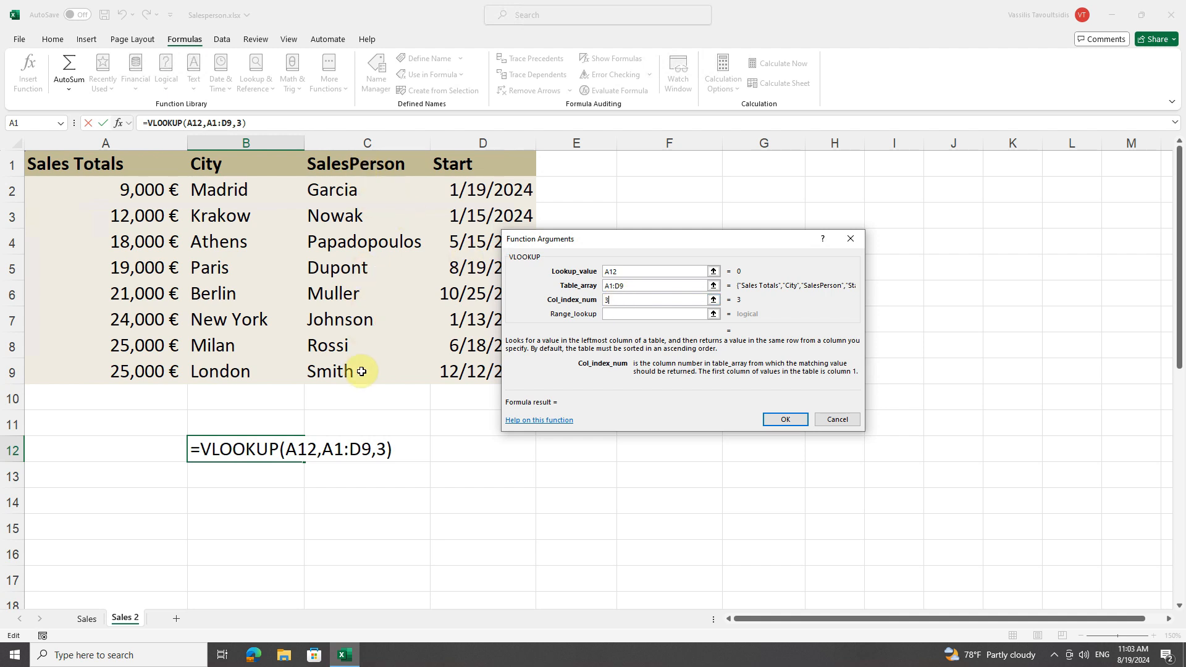
click(612, 313)
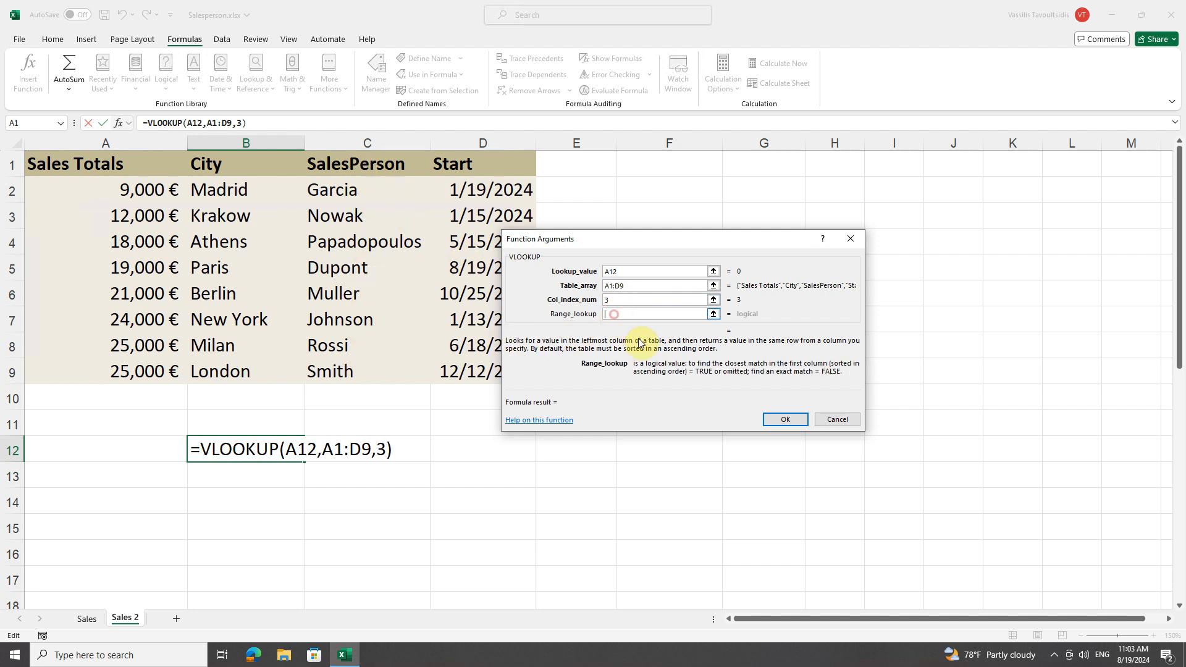
text(true)
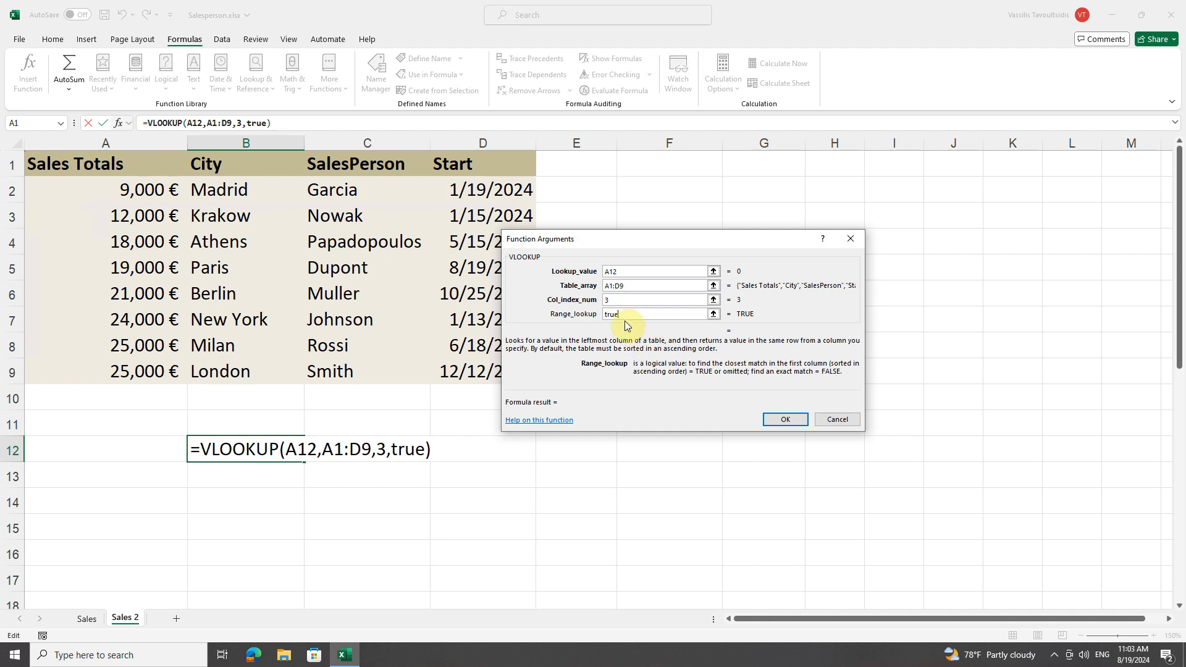
click(766, 423)
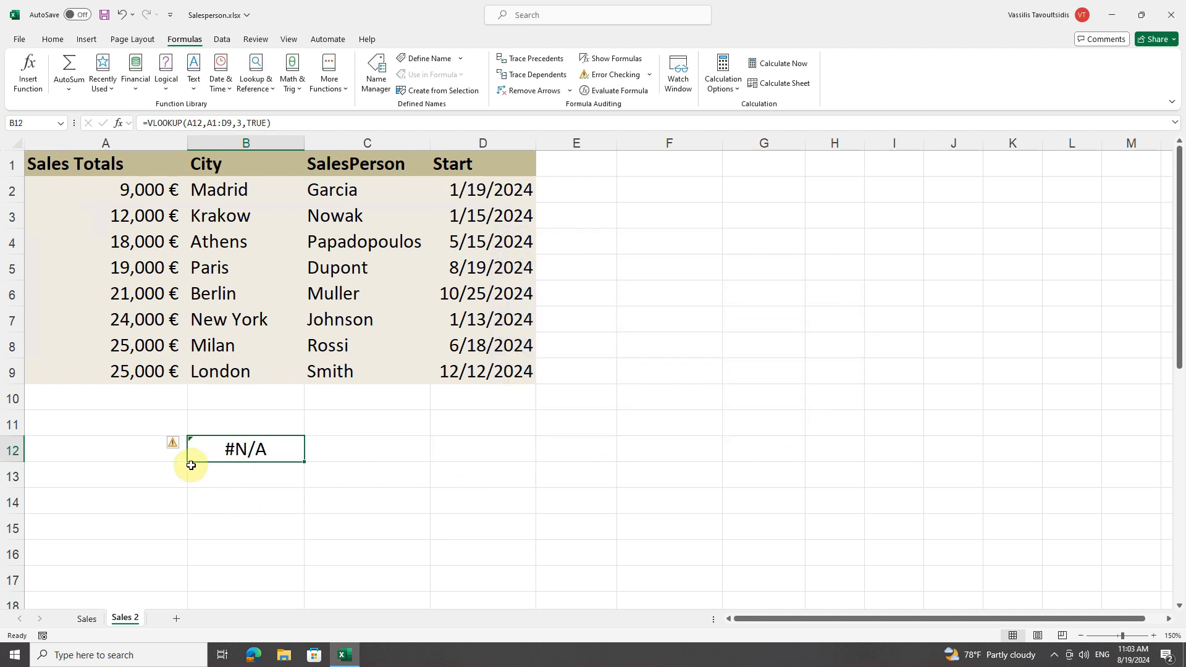
- Enter 19000 in A12 to test the lookup with a sales total that exists in the table
click(97, 450)
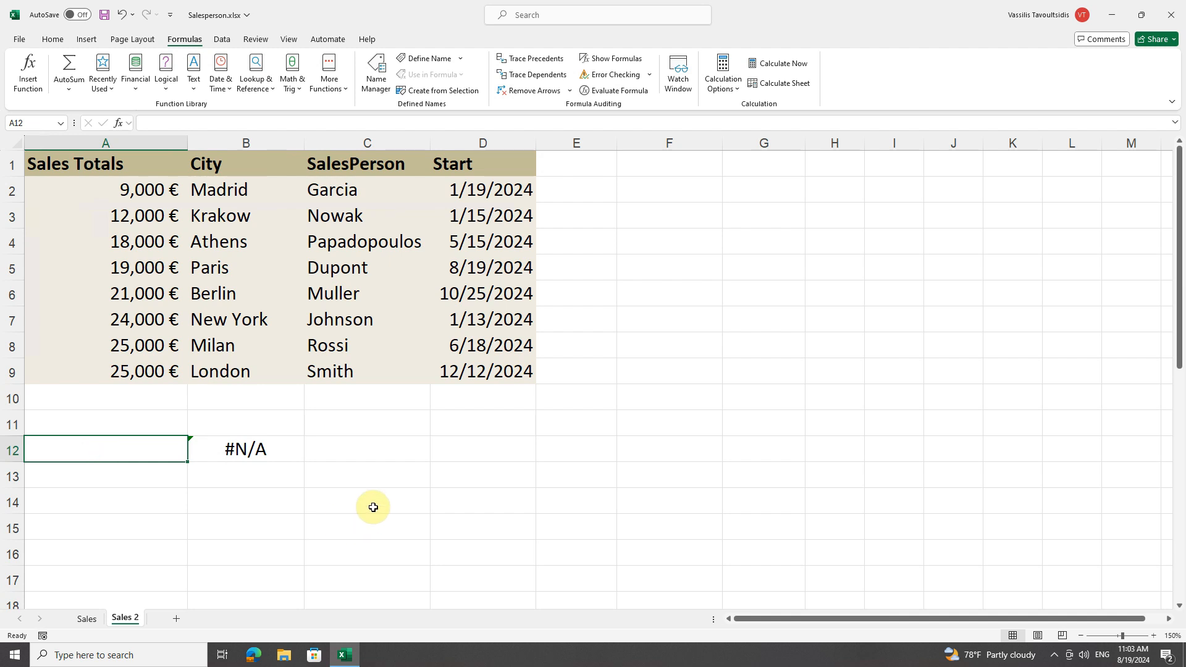
text(19000)
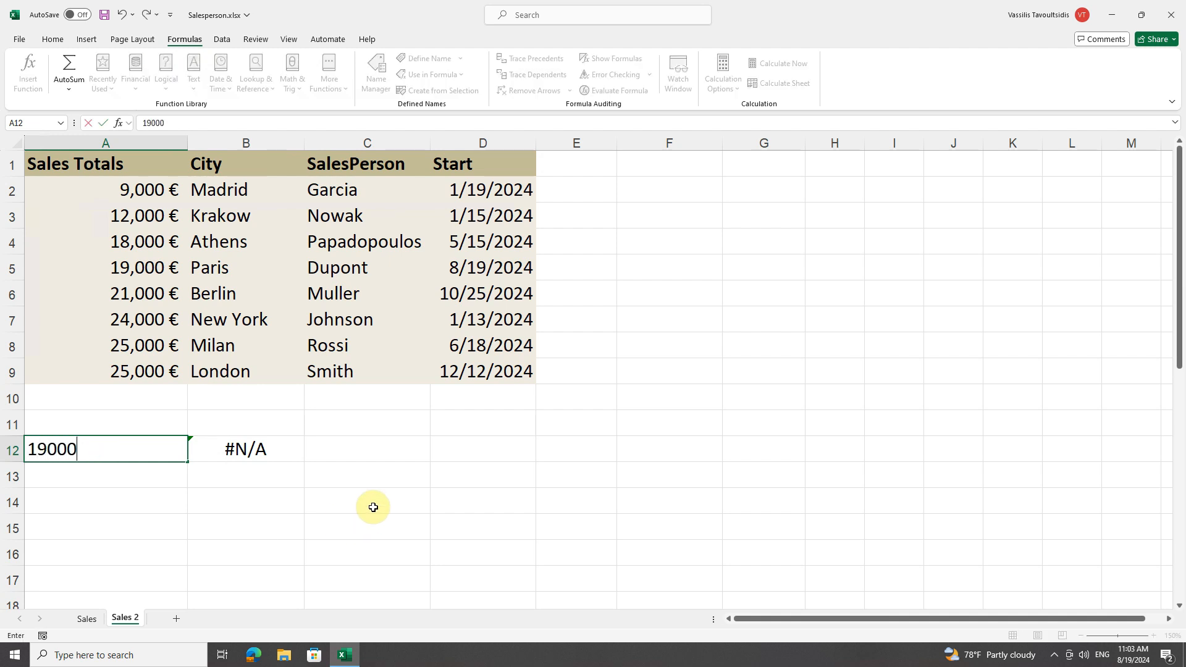
key(Return)
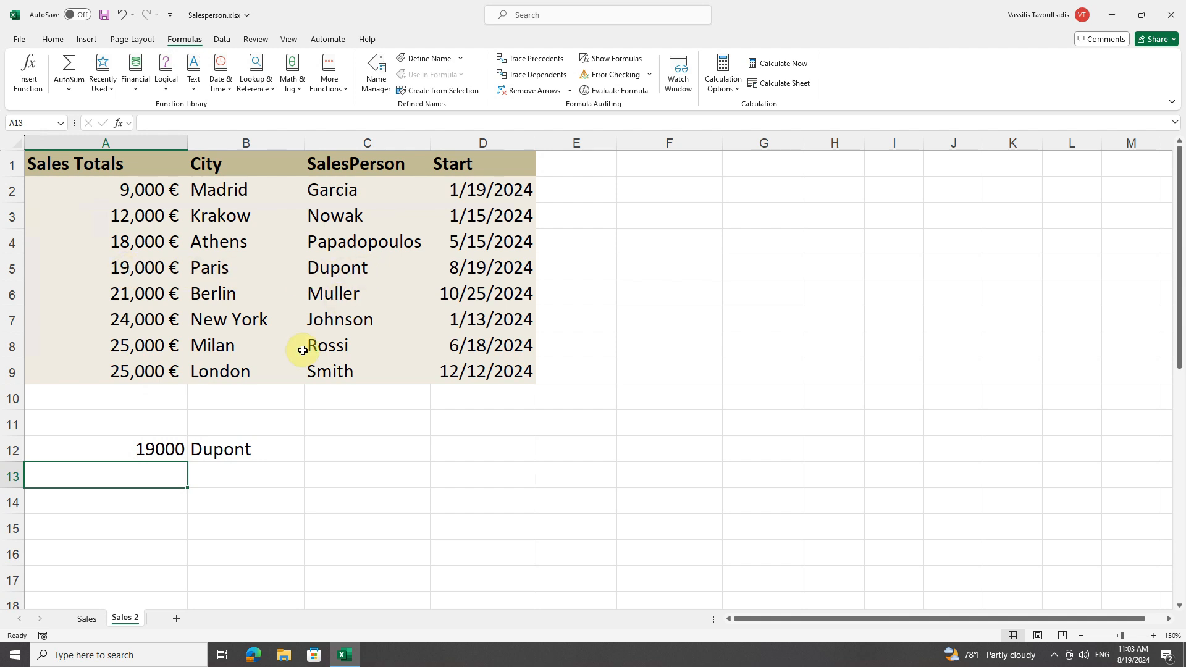
- Change the lookup value in A12 to 17000 to test a sales total missing from the table
click(121, 449)
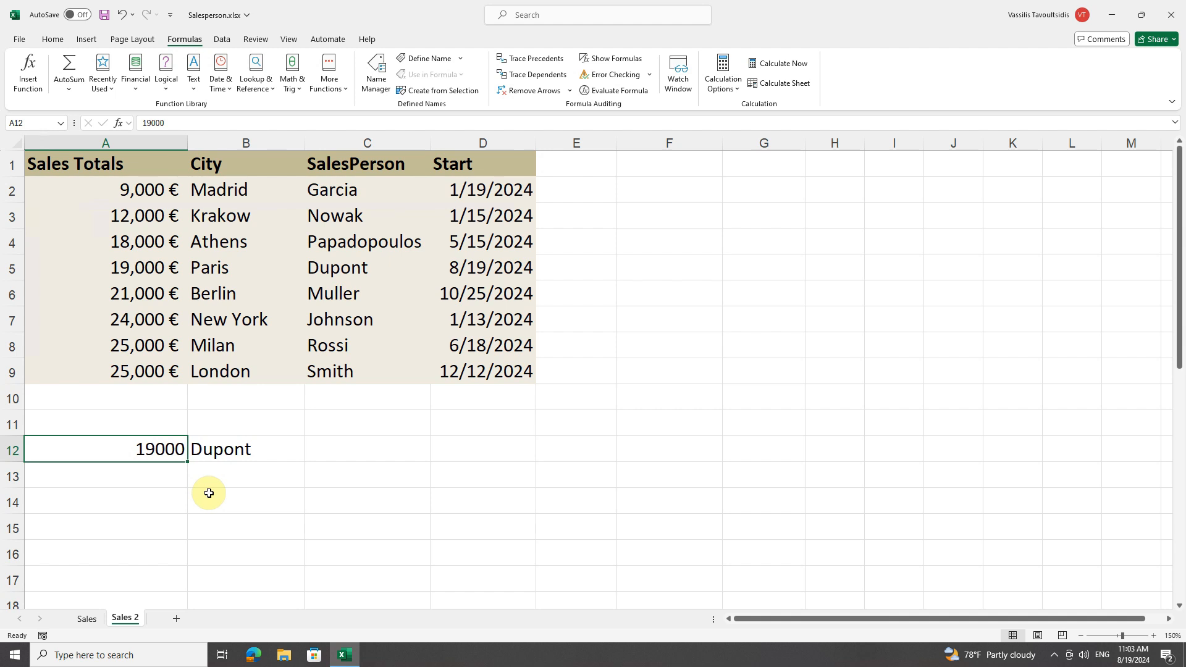
text(17000)
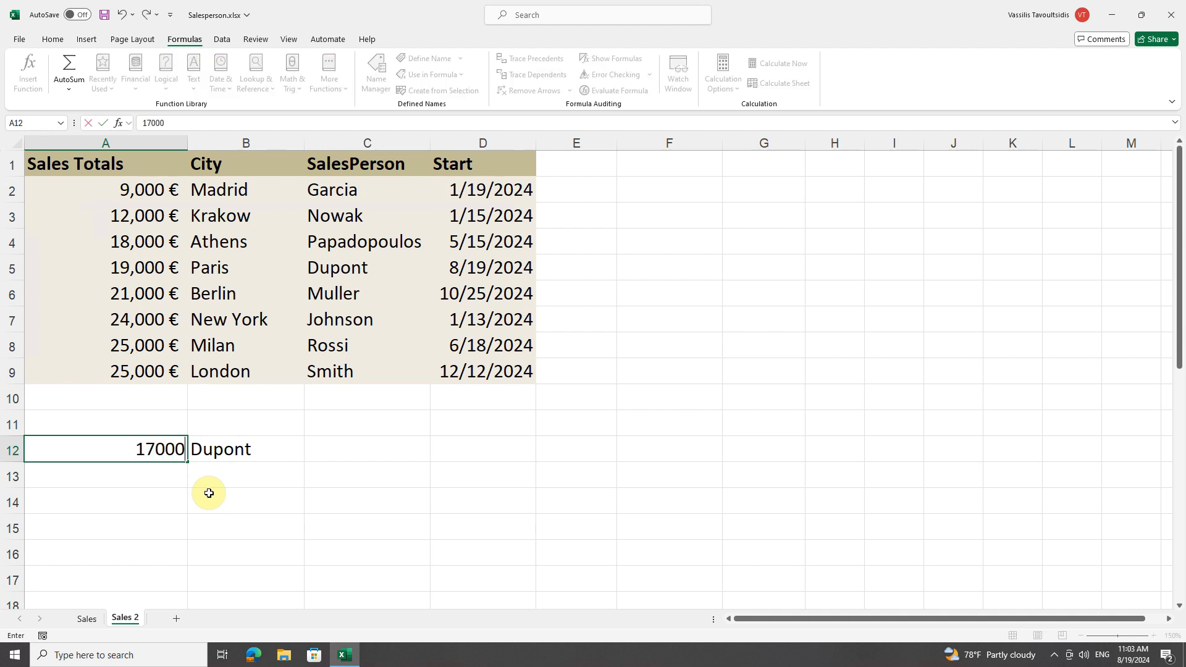
key(Return)
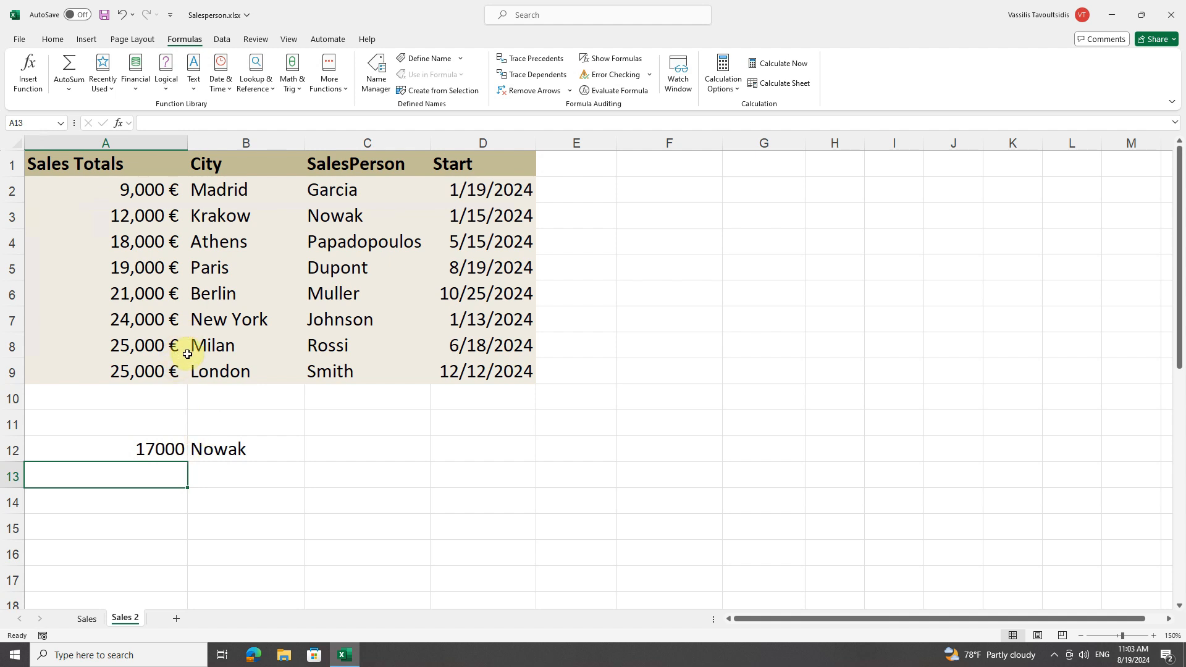
- Compare the approximate-match result for 17000 with the sales totals and salespeople in the Madrid, Krakow and Athens rows
click(135, 217)
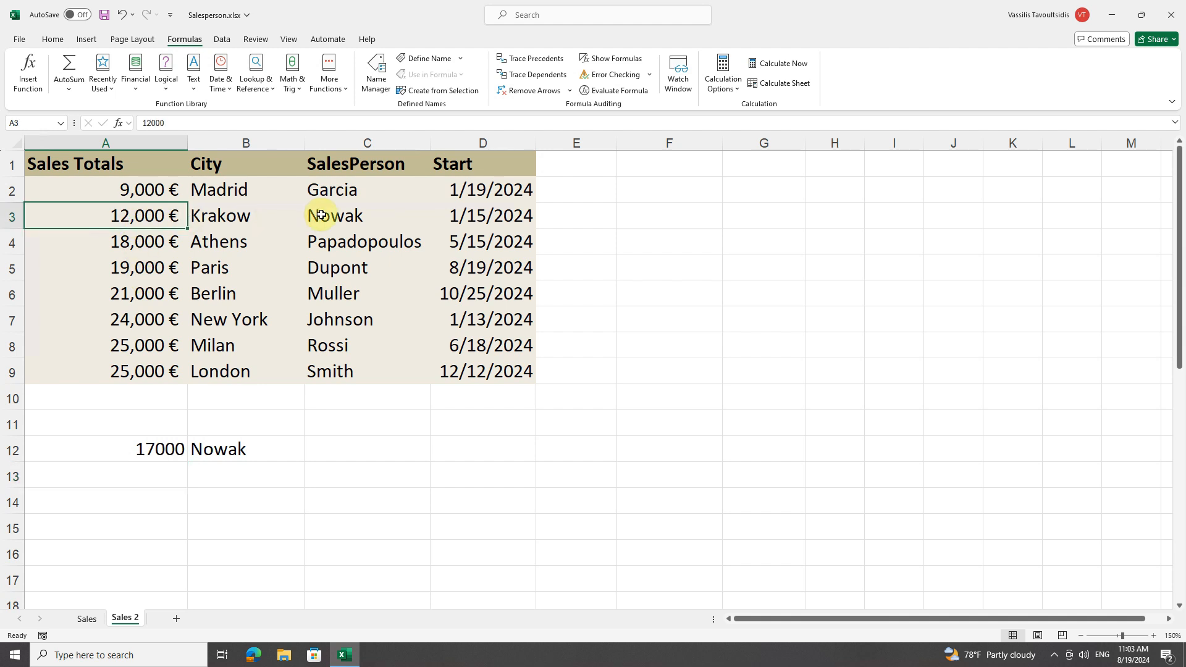
click(120, 248)
click(352, 242)
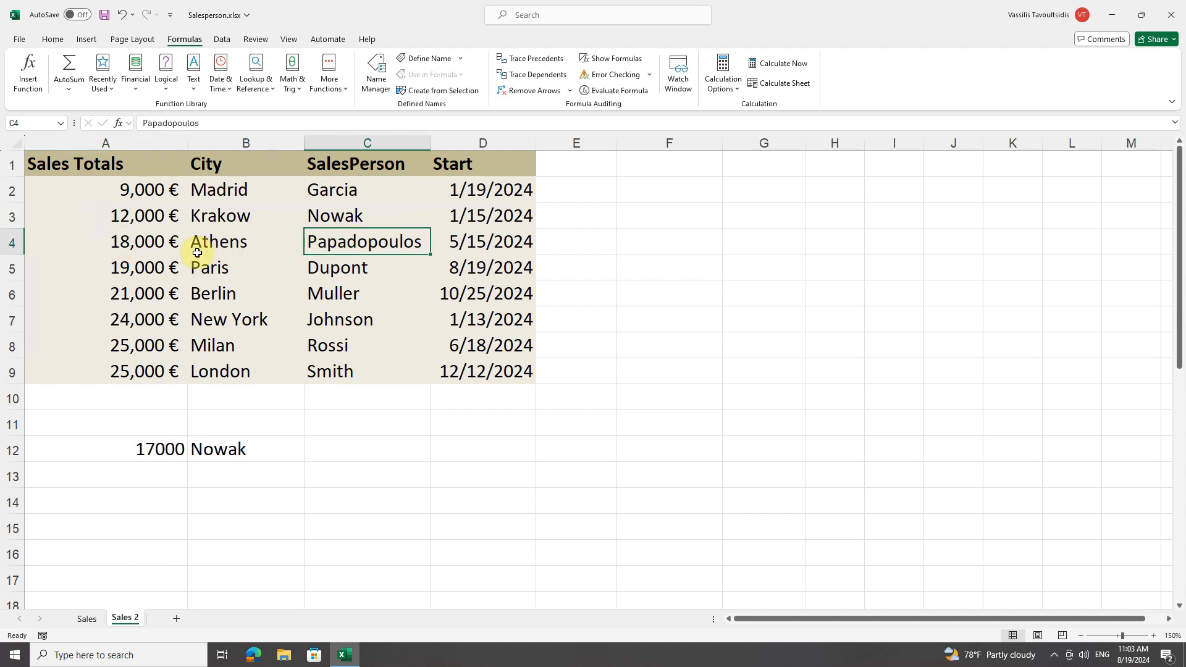
click(139, 243)
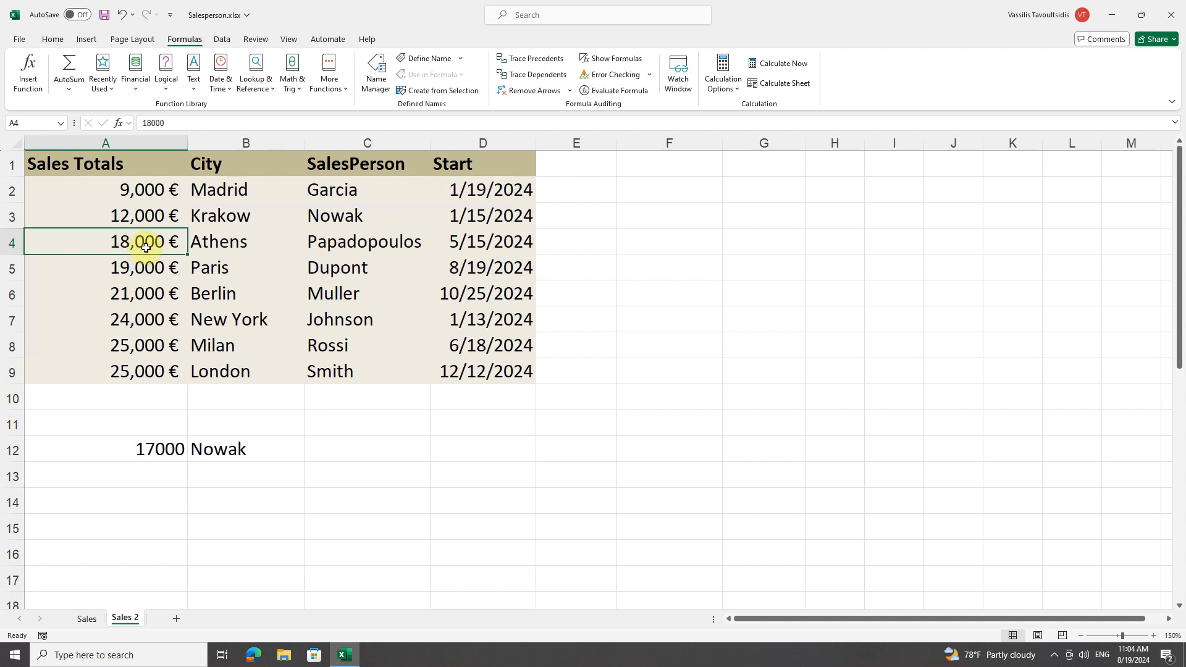
click(150, 189)
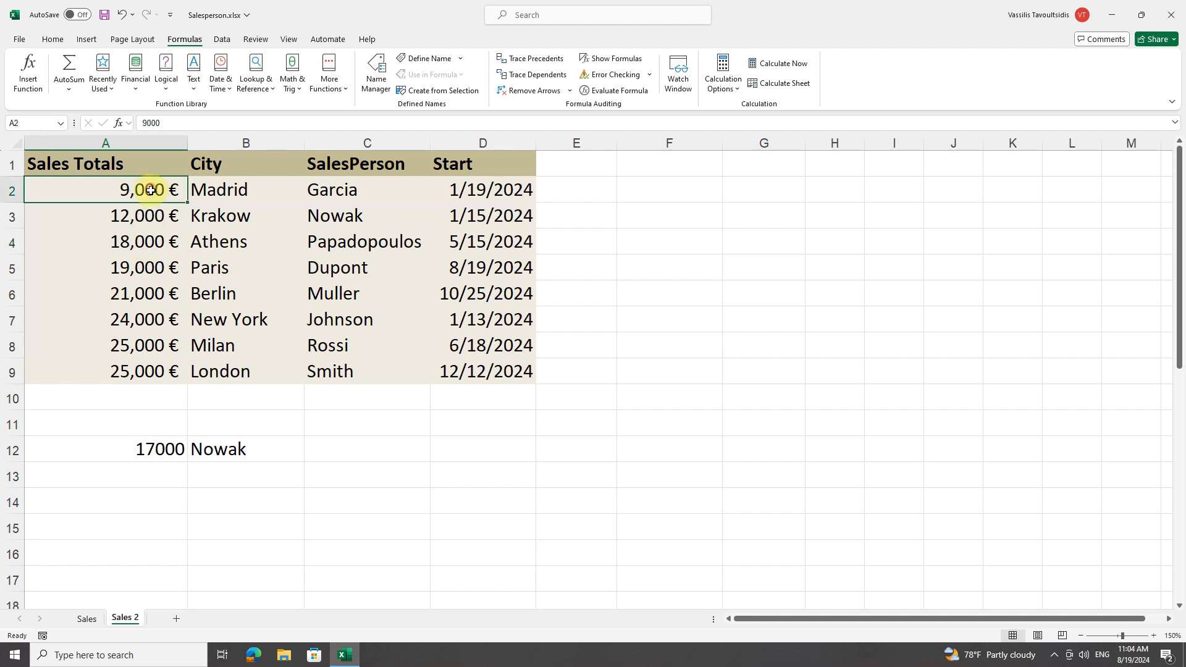
shift+click(151, 210)
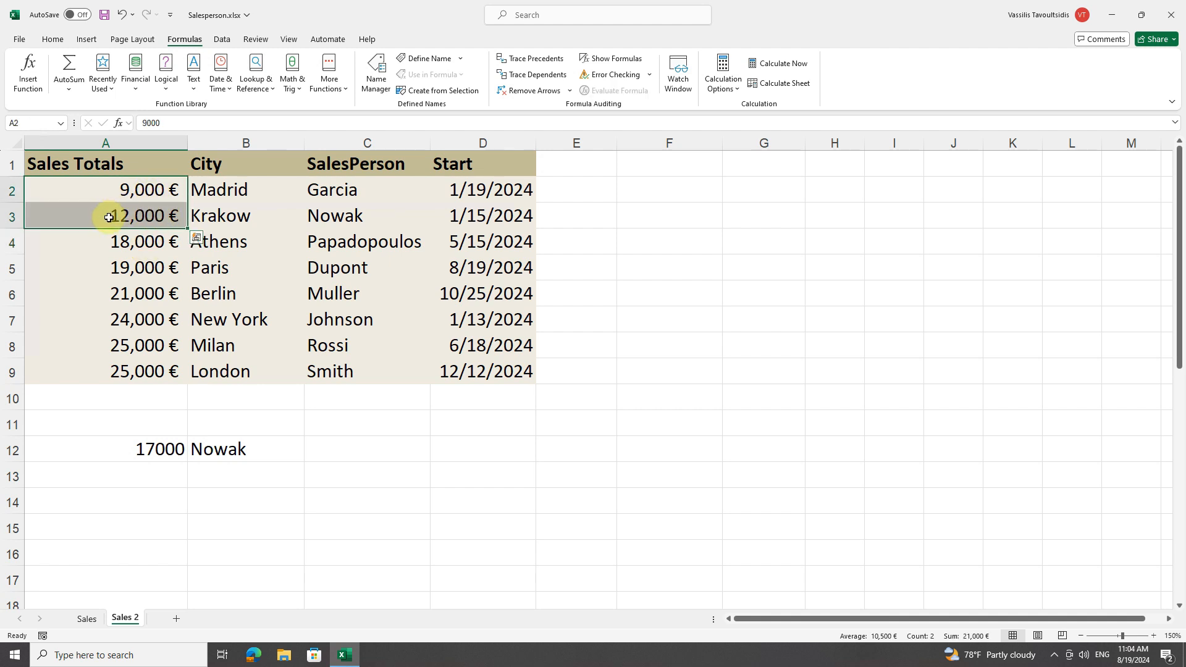
click(166, 221)
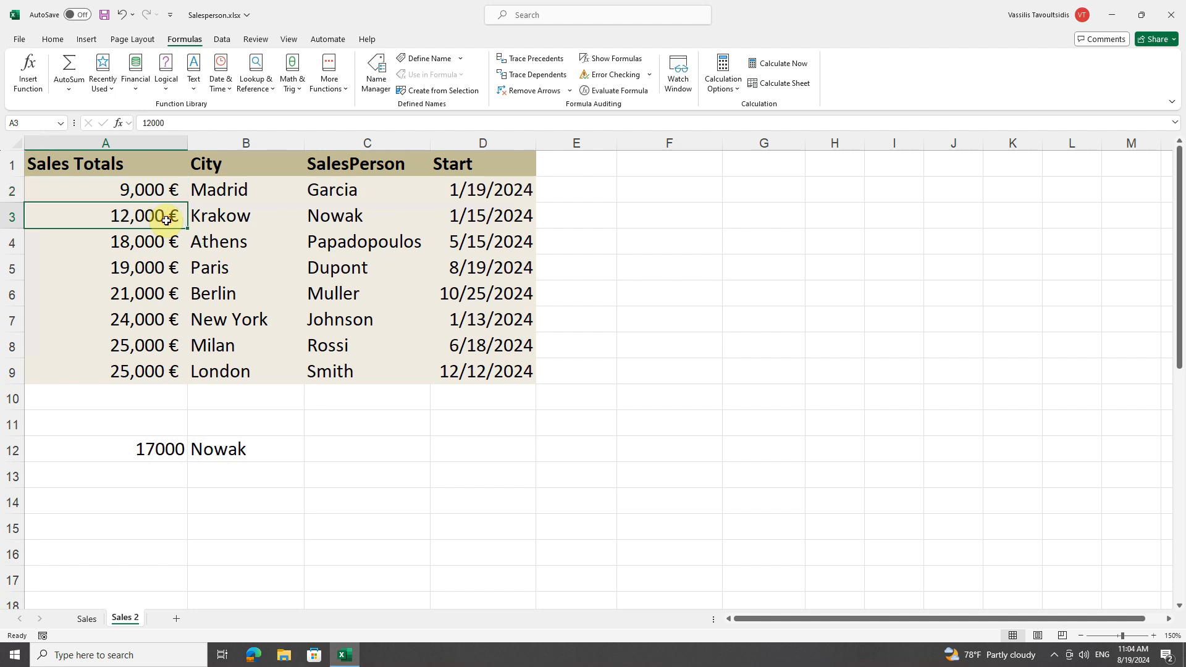
click(349, 218)
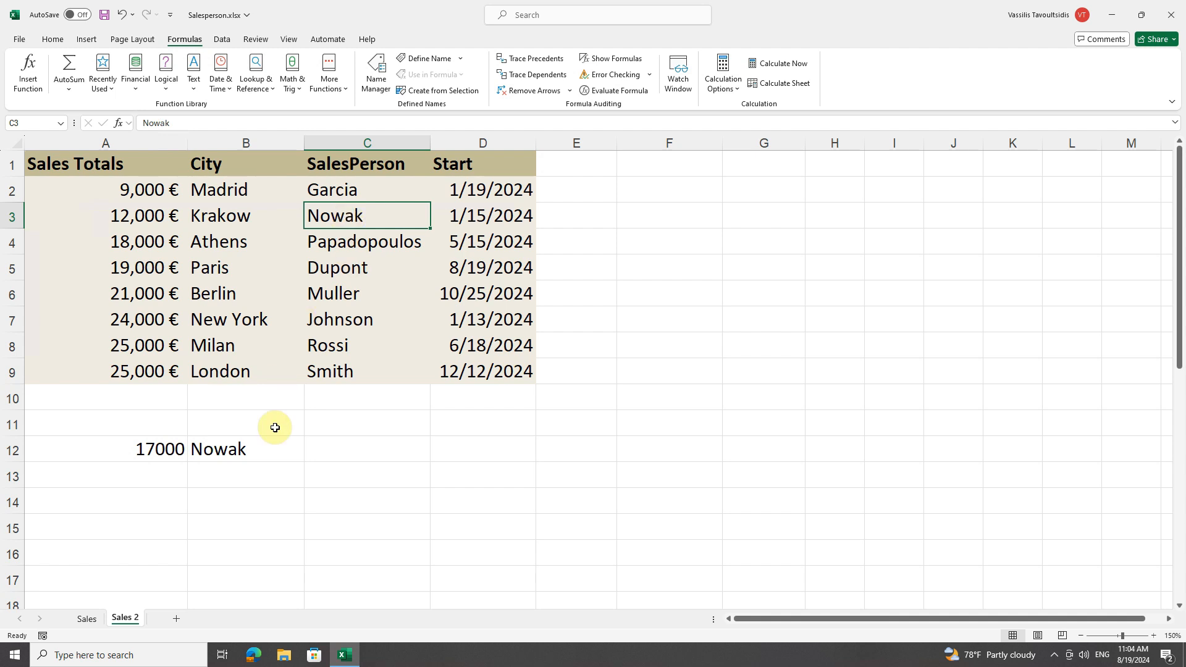
- Set the lookup value in A12 to 18999 to test a sales total just below the Paris row's
click(139, 450)
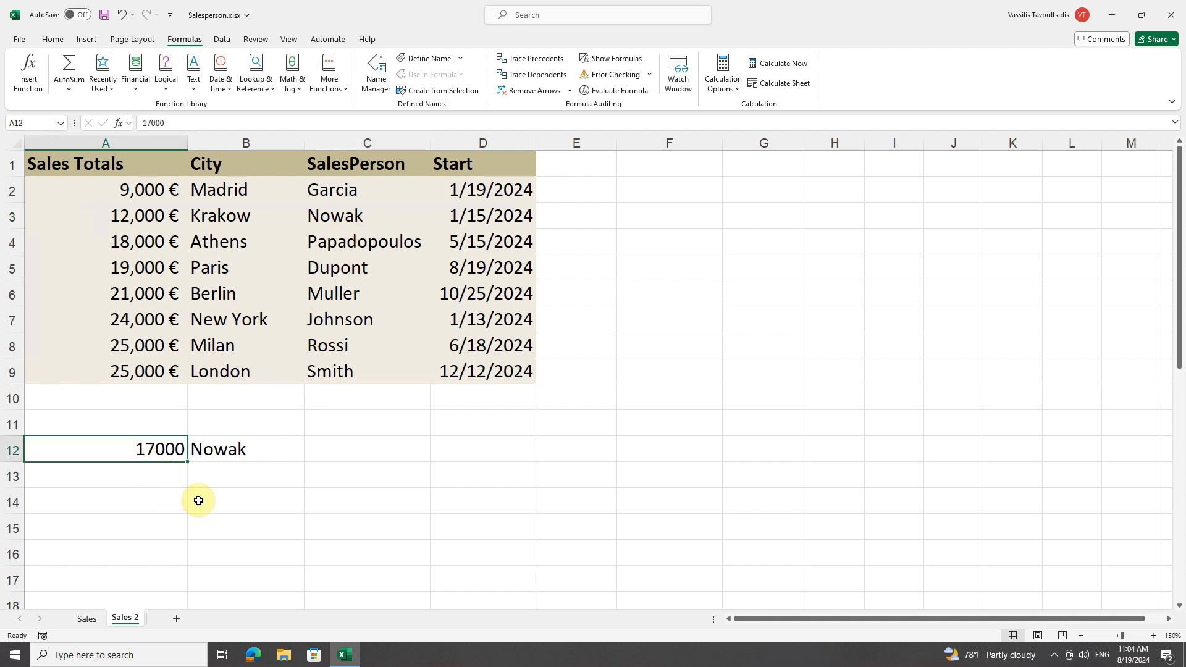
text(18999)
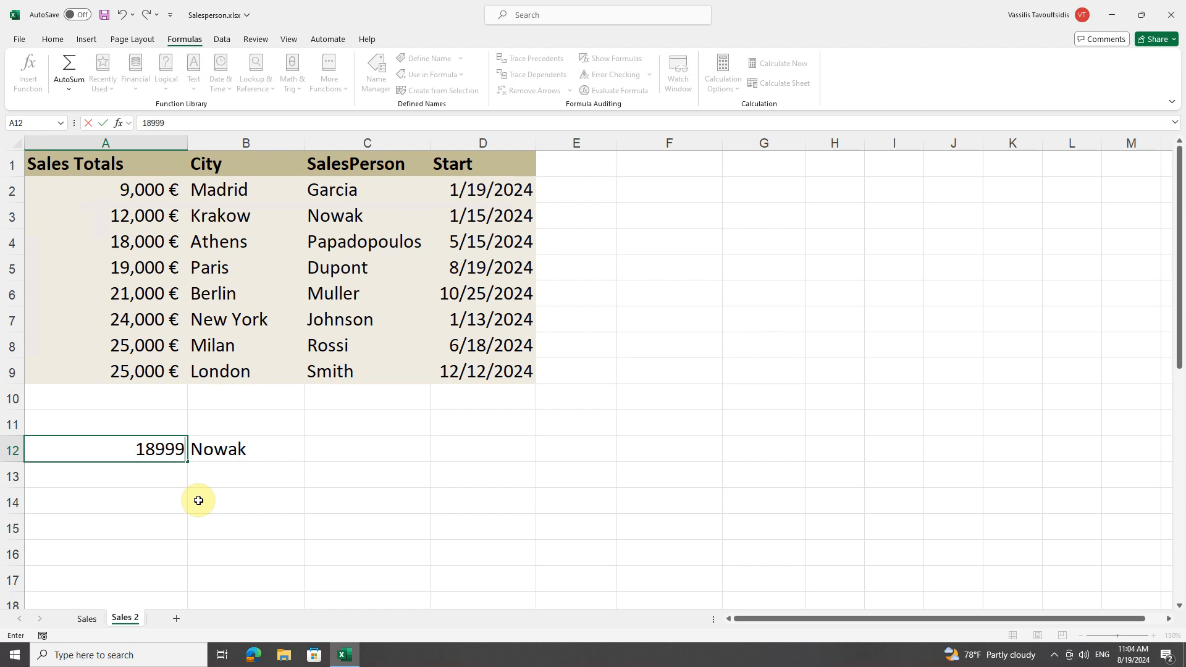
key(Return)
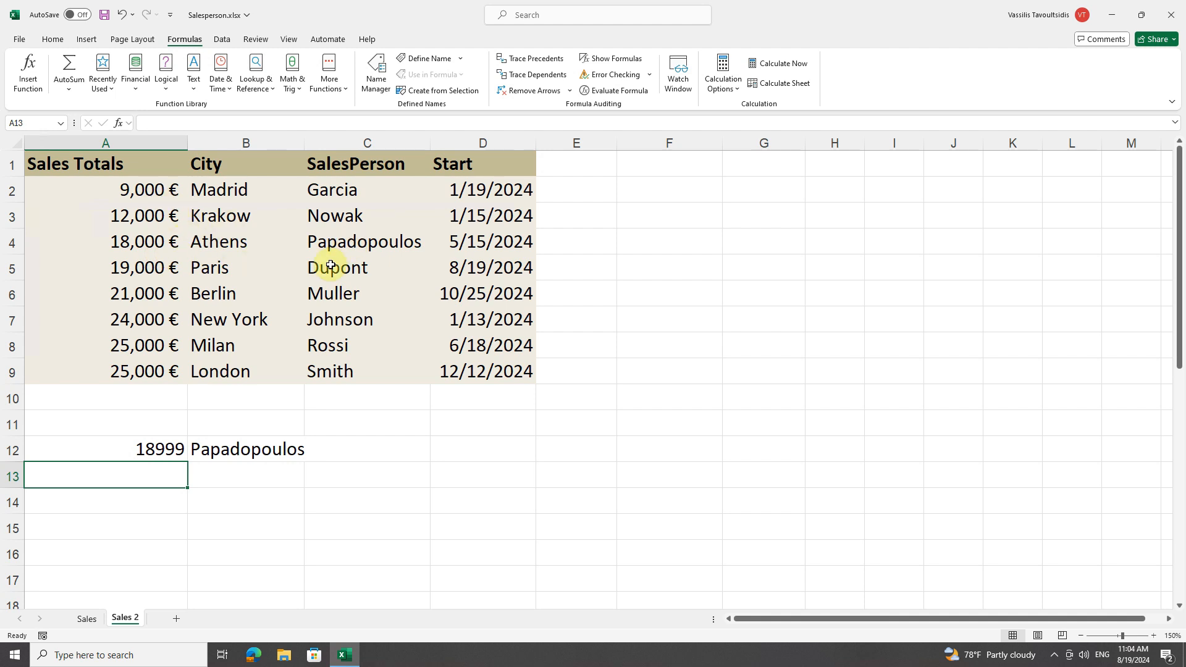
- Compare the approximate-match result for 18999 with the sales totals in A2:A4, the Athens row and the SalesPerson column
drag(138, 187, 142, 244)
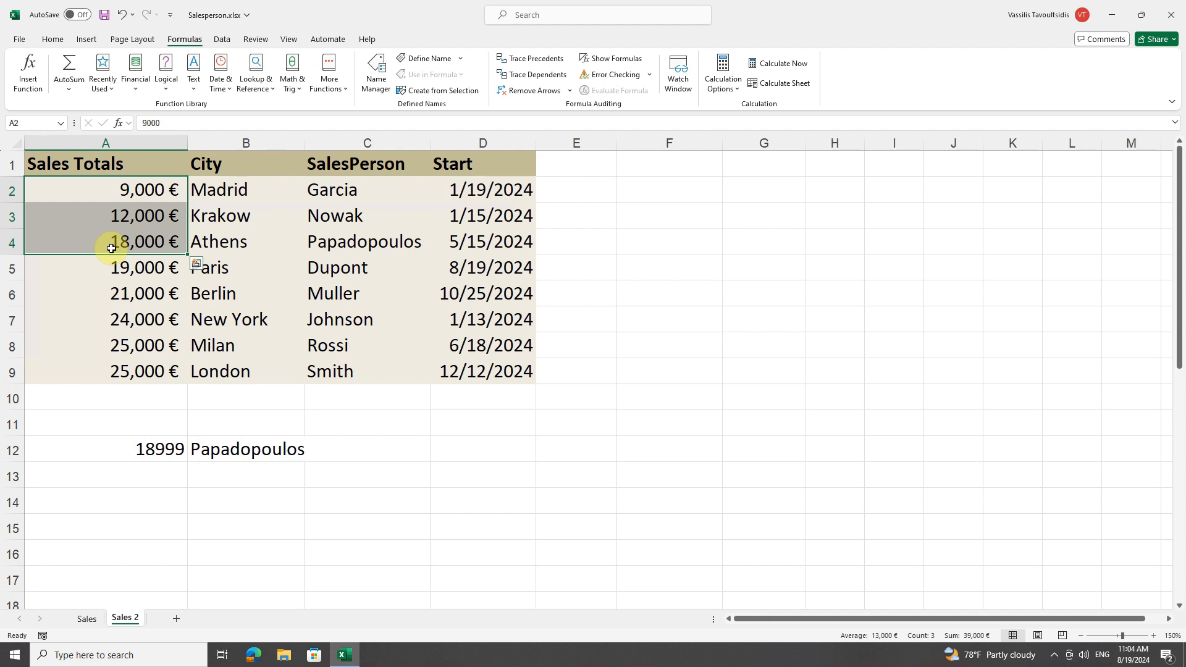
drag(149, 243, 335, 243)
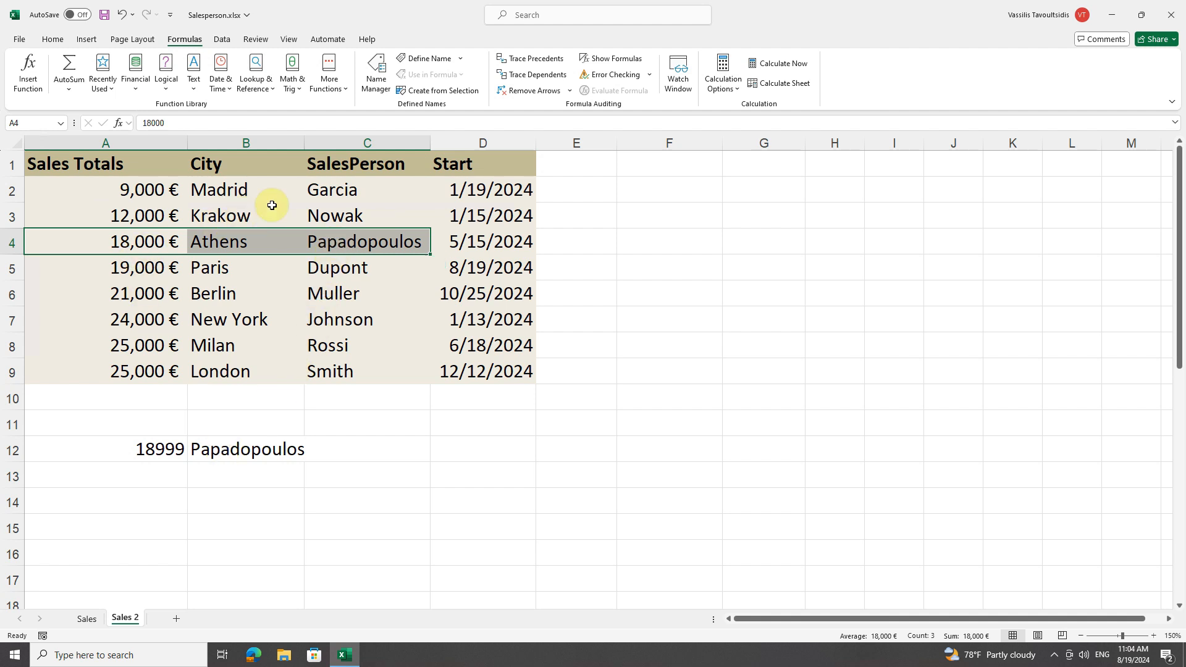
drag(317, 187, 319, 365)
click(317, 295)
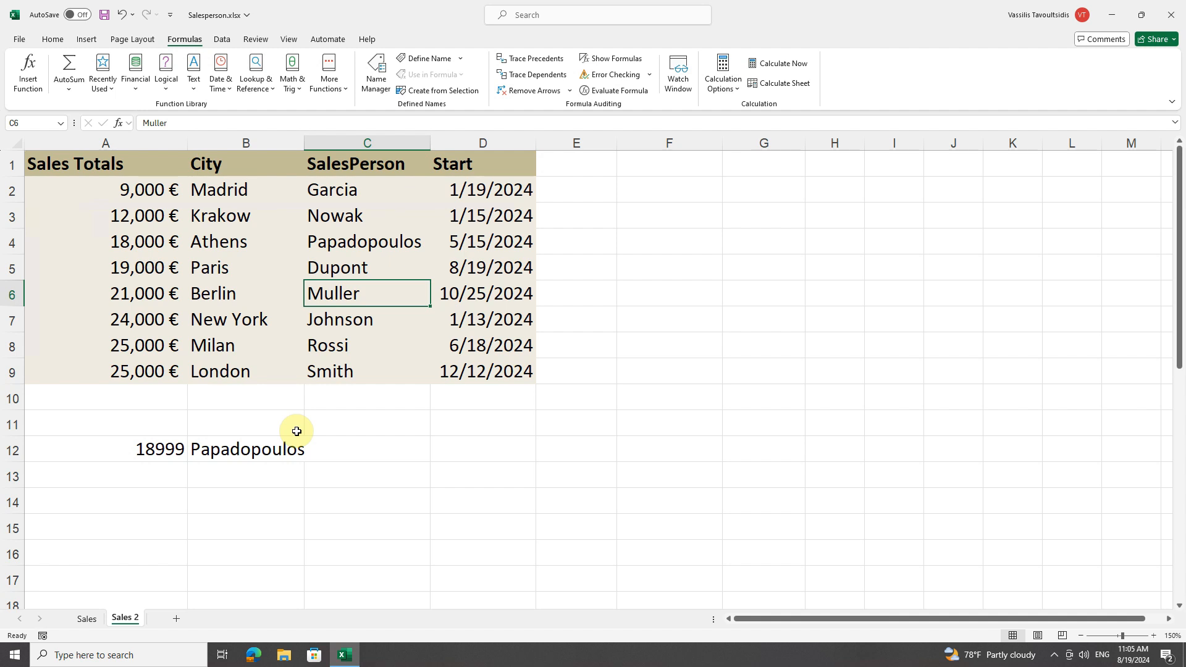
- Reopen the function arguments of the B12 formula and examine its table array and column index
click(233, 448)
click(118, 125)
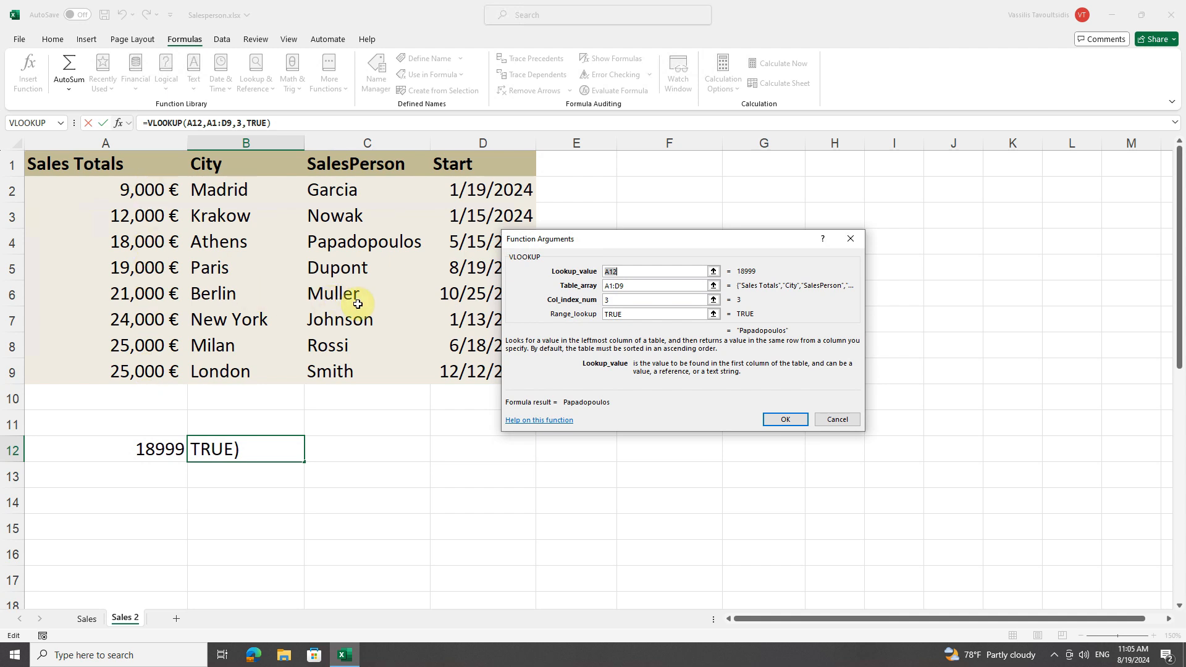
click(648, 286)
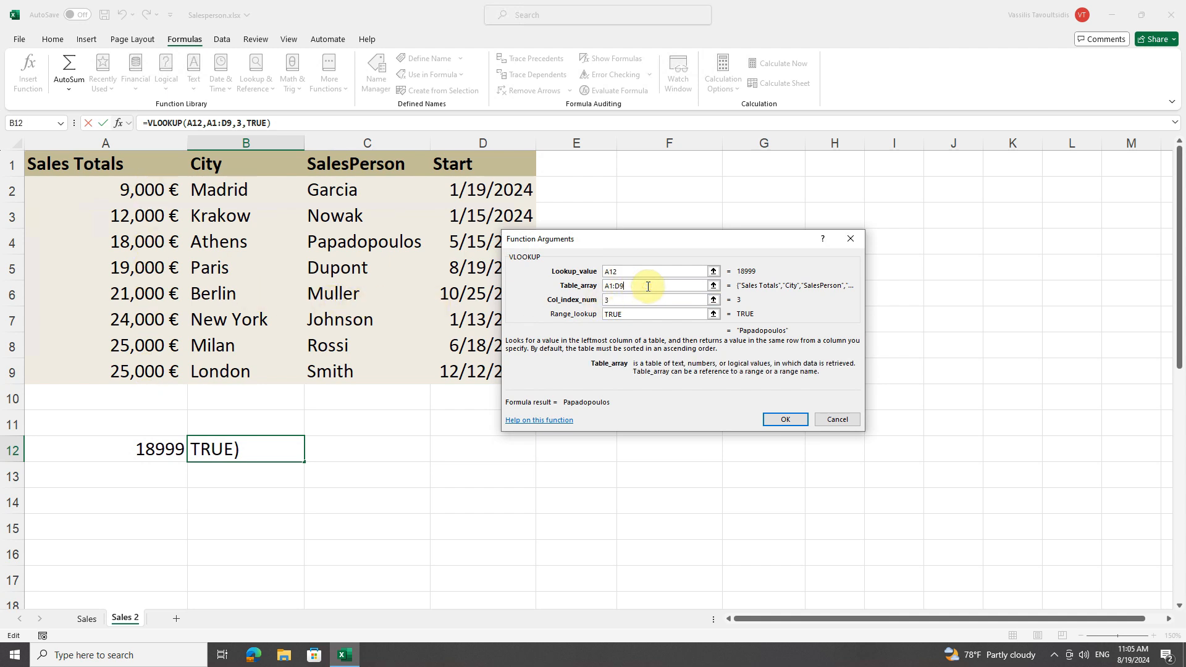
click(617, 301)
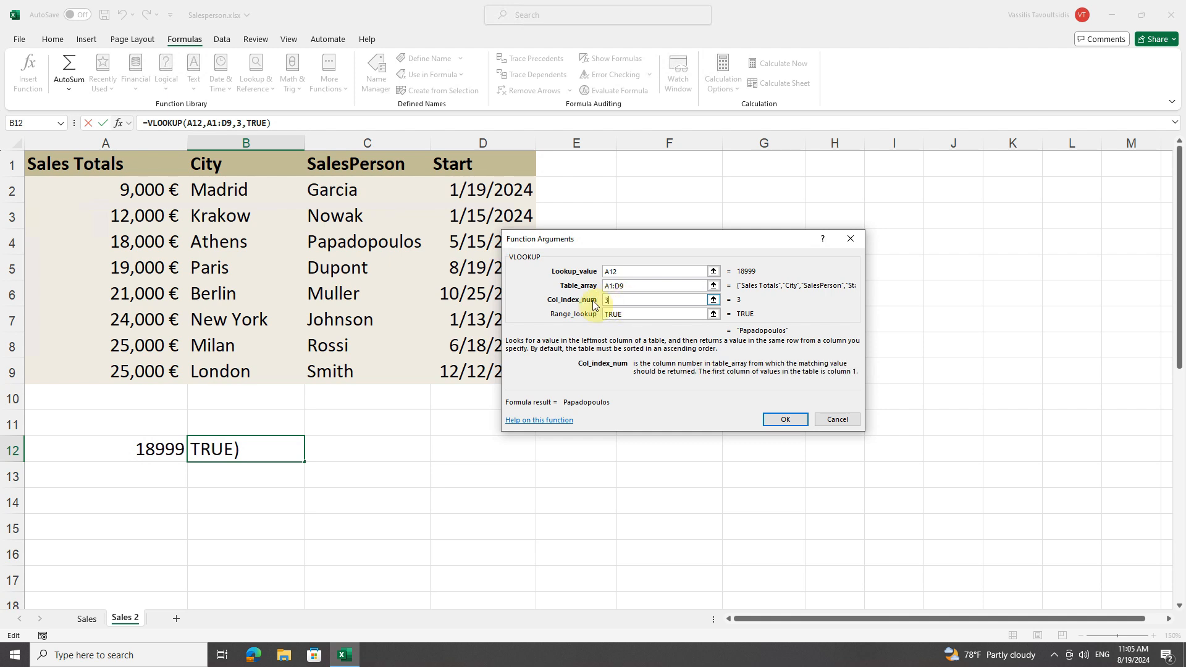